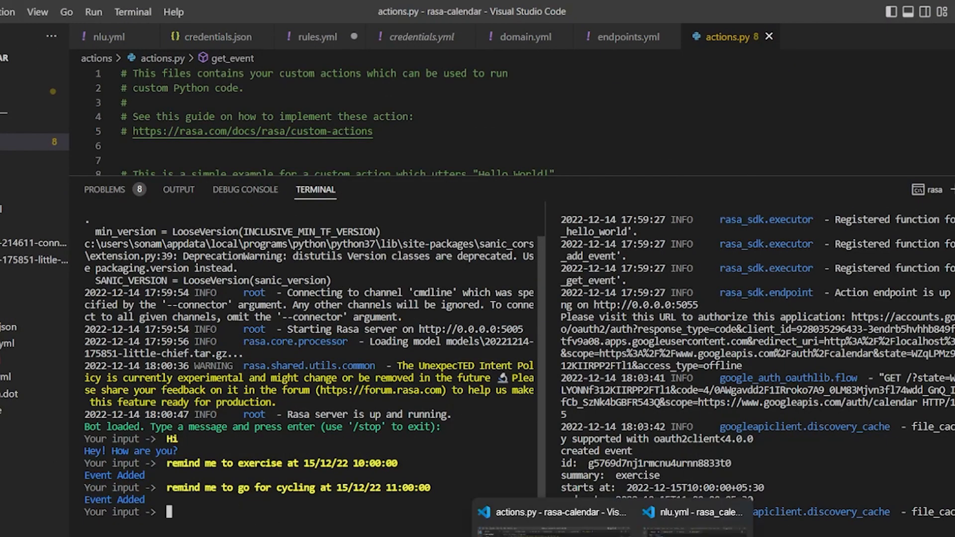
# Switch to the Google Calendar tab to check the events added on Thursday the 15th.
pyautogui.click(578, 526)
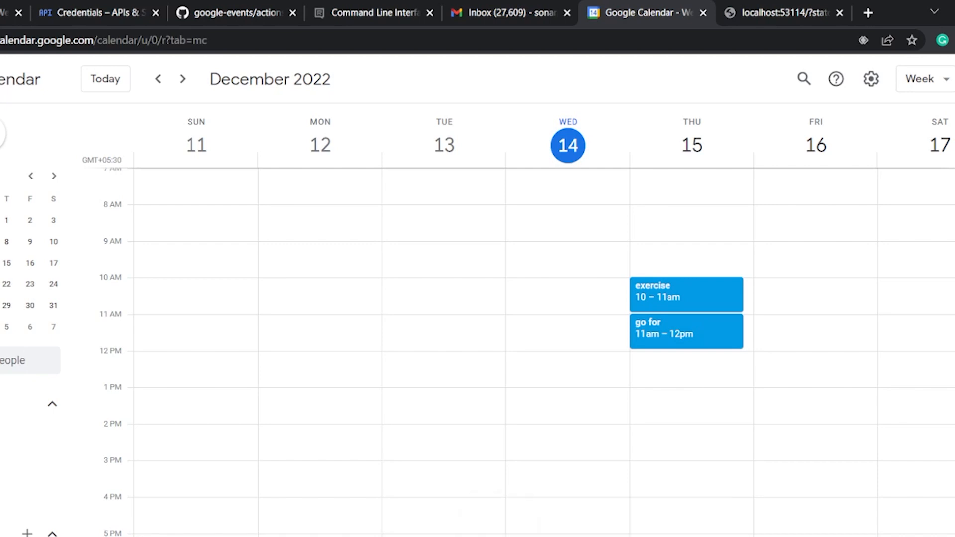
# Return to the VS Code window with actions.py and the rasa shell terminal.
pyautogui.click(552, 515)
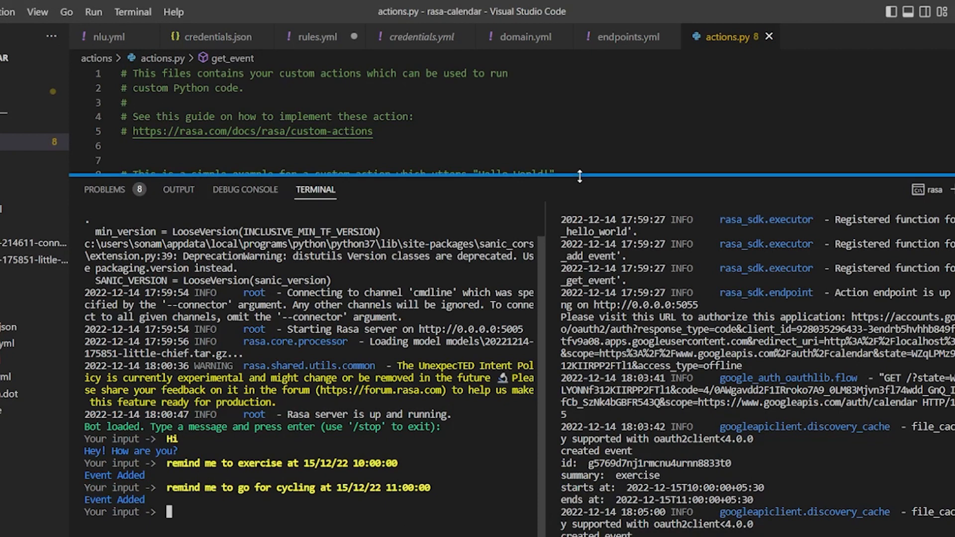
# Shrink the terminal panel and select the old add_event example lines in nlu.yml.
pyautogui.moveTo(579, 177); pyautogui.dragTo(575, 264)
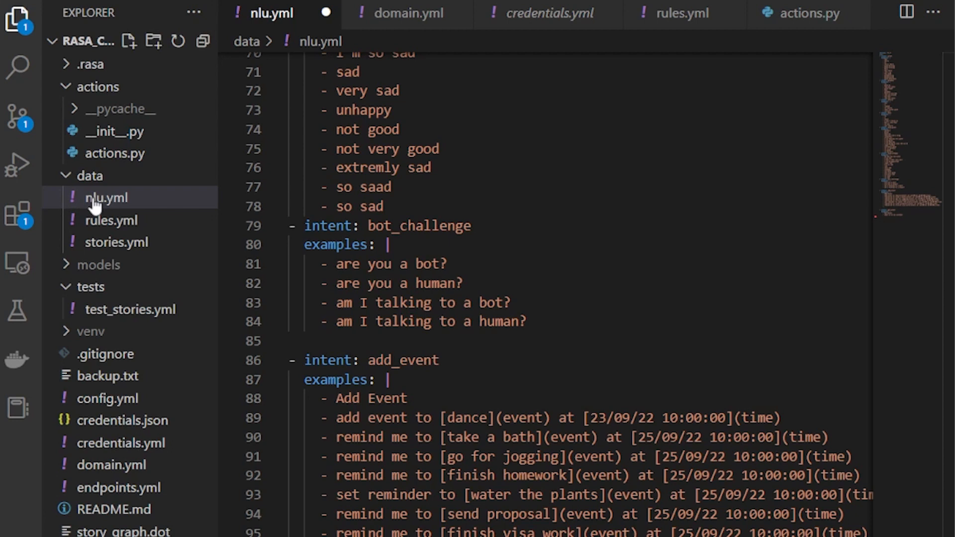
pyautogui.scroll(-5, 709, 515)
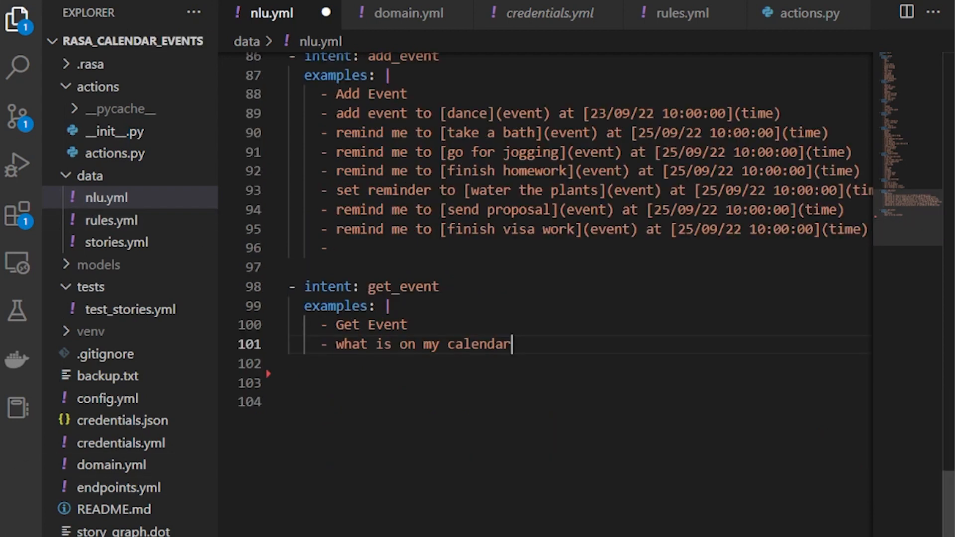
pyautogui.scroll(3, 709, 515)
pyautogui.moveTo(869, 420); pyautogui.dragTo(266, 249)
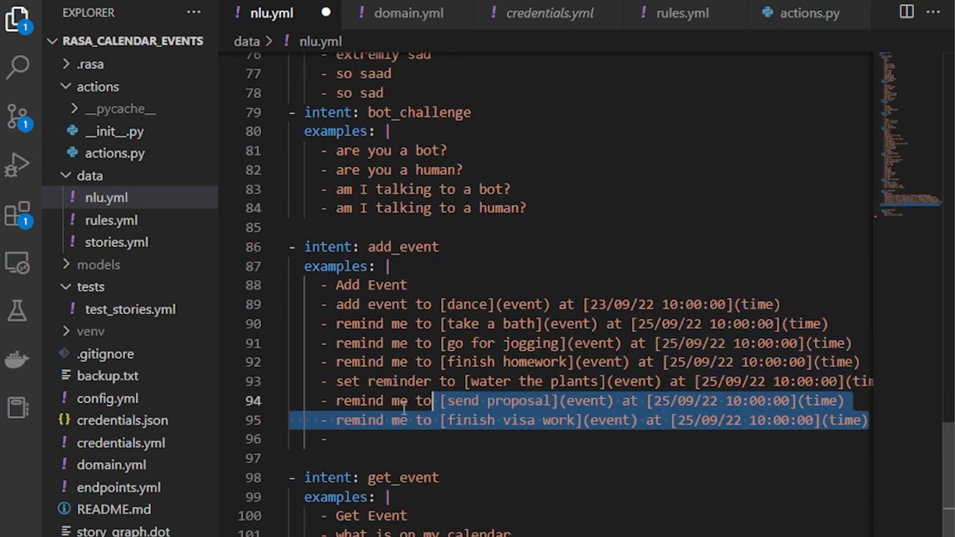
# Comment out the old add_event block and clear a line below it for new intents.
pyautogui.hotkey('ctrl', '/')
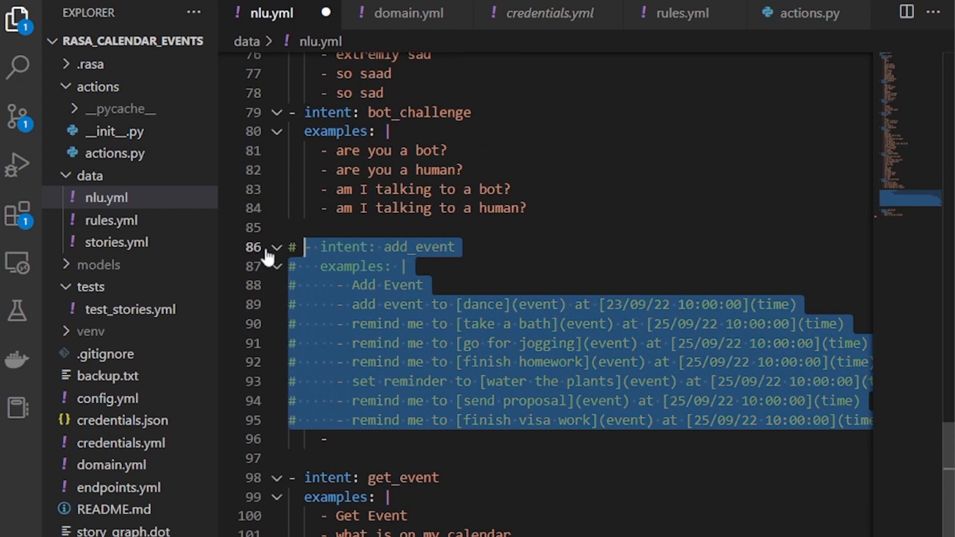
pyautogui.click(348, 440)
pyautogui.press('BackSpace')
pyautogui.press('Return')
pyautogui.write('- intent')
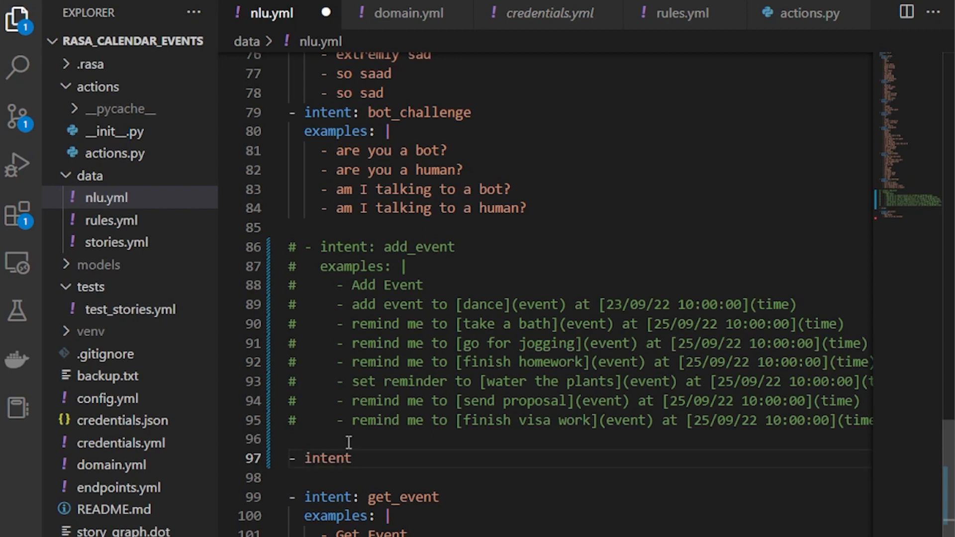
pyautogui.write(': add_')
pyautogui.write('event')
# Write a new add_event intent with 'Add Event' and 'Remind me' examples plus an inform_event intent.
pyautogui.press('Return')
pyautogui.write('e')
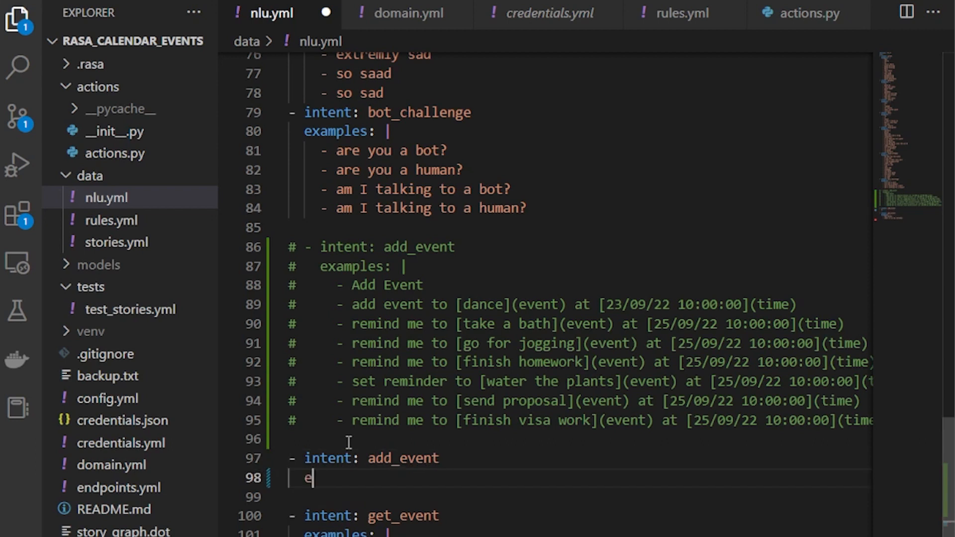
pyautogui.write('xamples:')
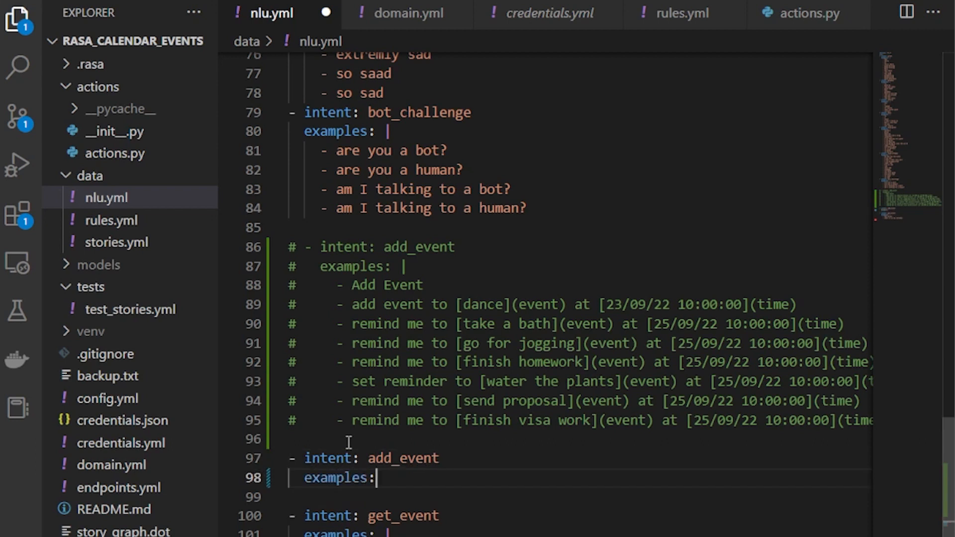
pyautogui.write(' |')
pyautogui.press('Return')
pyautogui.write('- Add Event')
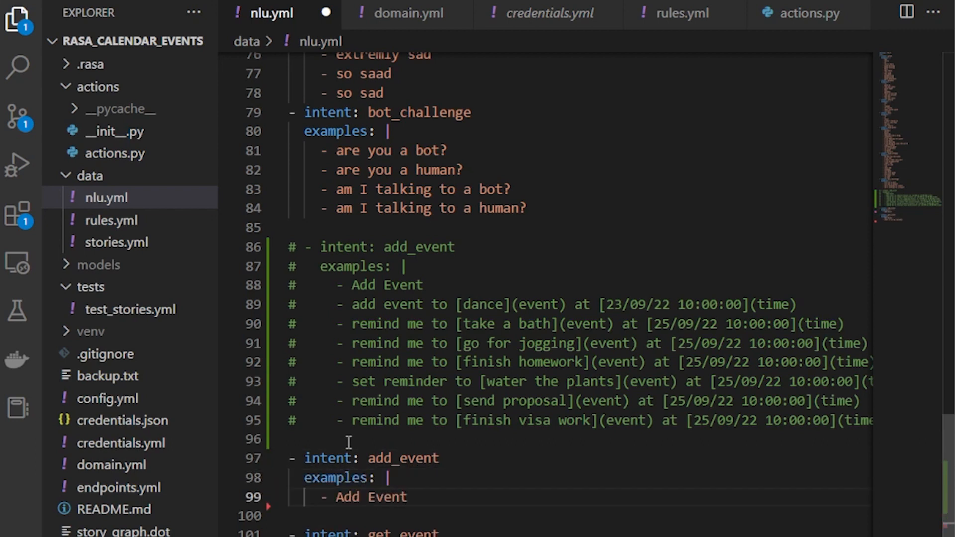
pyautogui.press('Return')
pyautogui.write('- ')
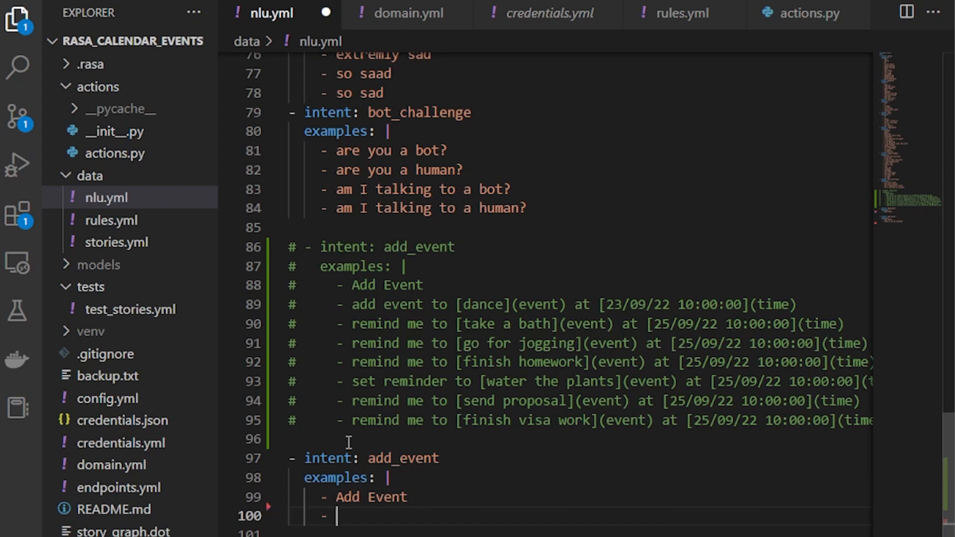
pyautogui.write('Remind me')
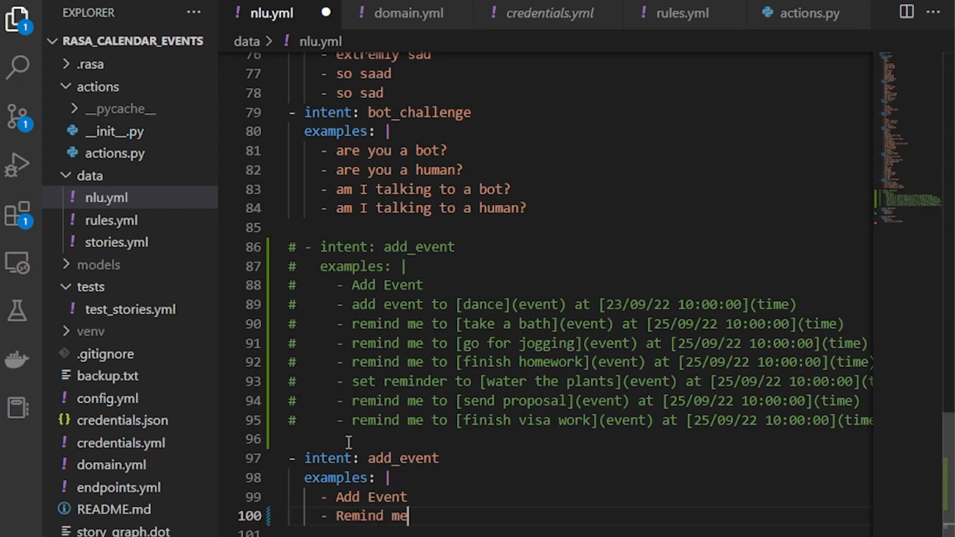
pyautogui.write('exam')
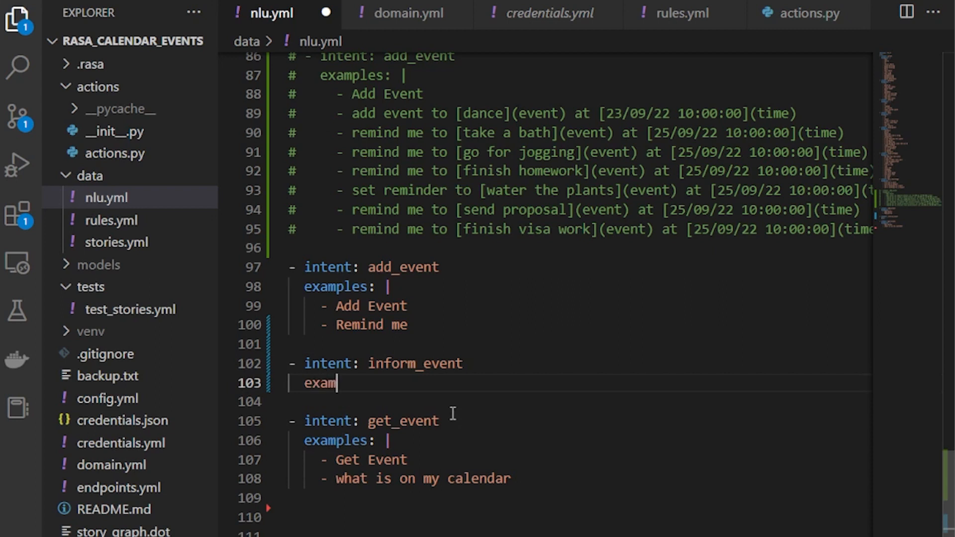
pyautogui.write('ples: |')
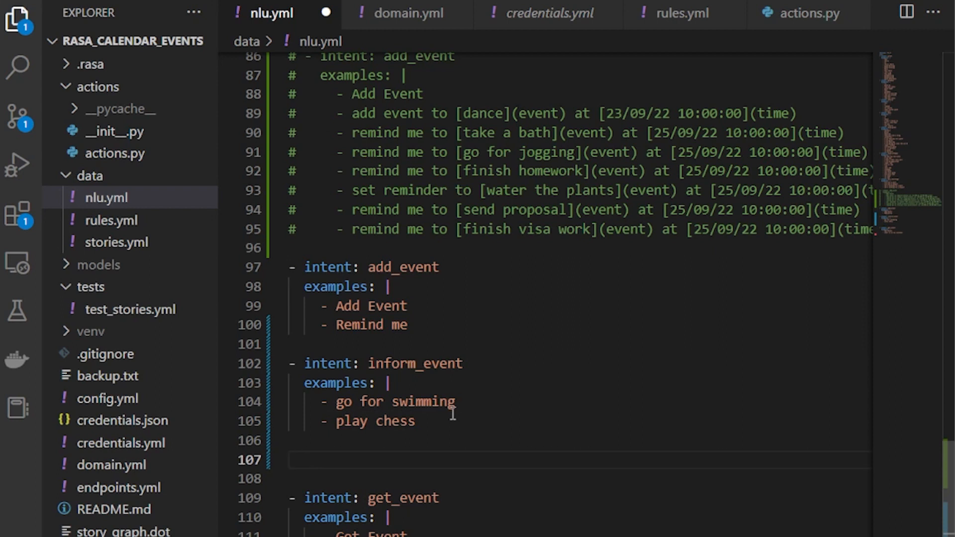
pyautogui.write('- i')
pyautogui.write('ntent')
# Add an inform_time intent with the example '25/02/2023 10:00:00'.
pyautogui.press('BackSpace')
pyautogui.write(': inform')
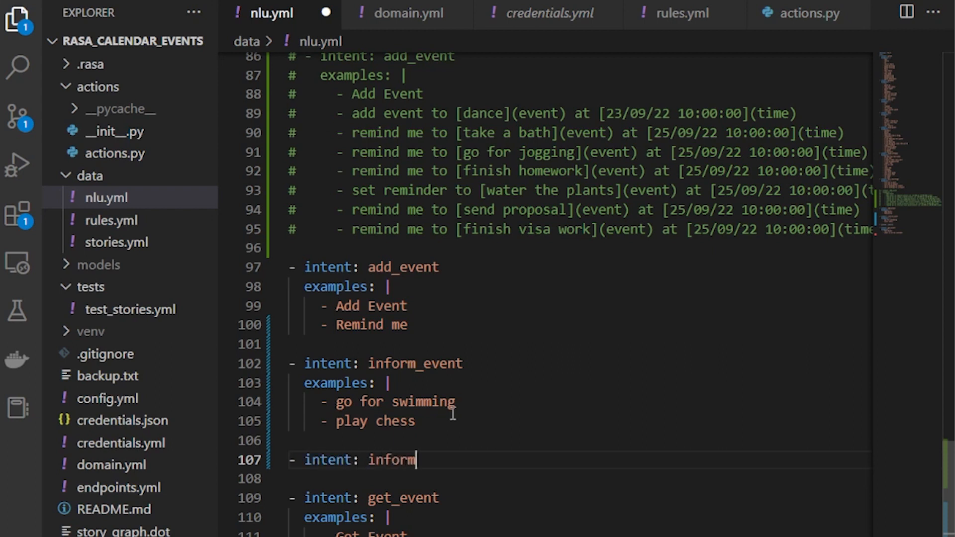
pyautogui.write('_time')
pyautogui.press('Return')
pyautogui.write('exa')
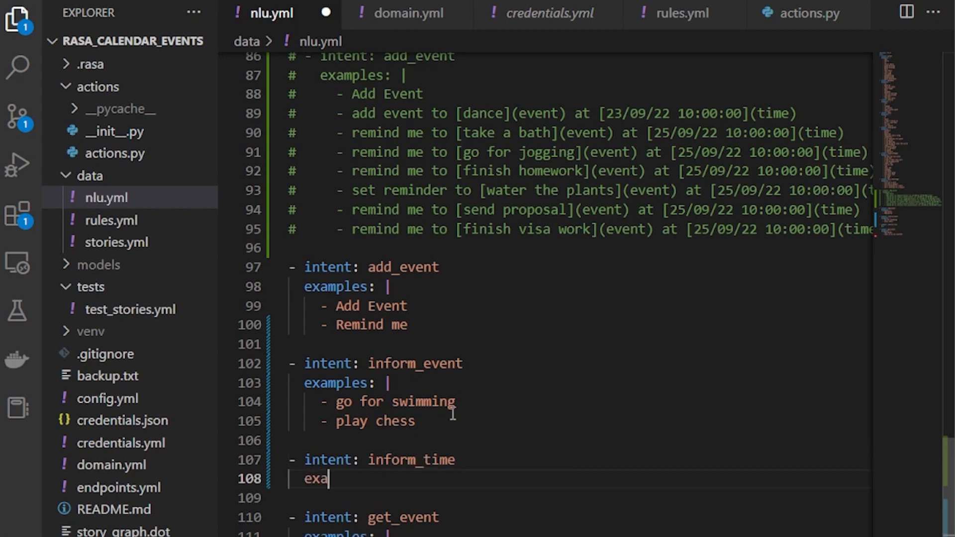
pyautogui.write('mples: |')
pyautogui.press('Return')
pyautogui.write('- 25/')
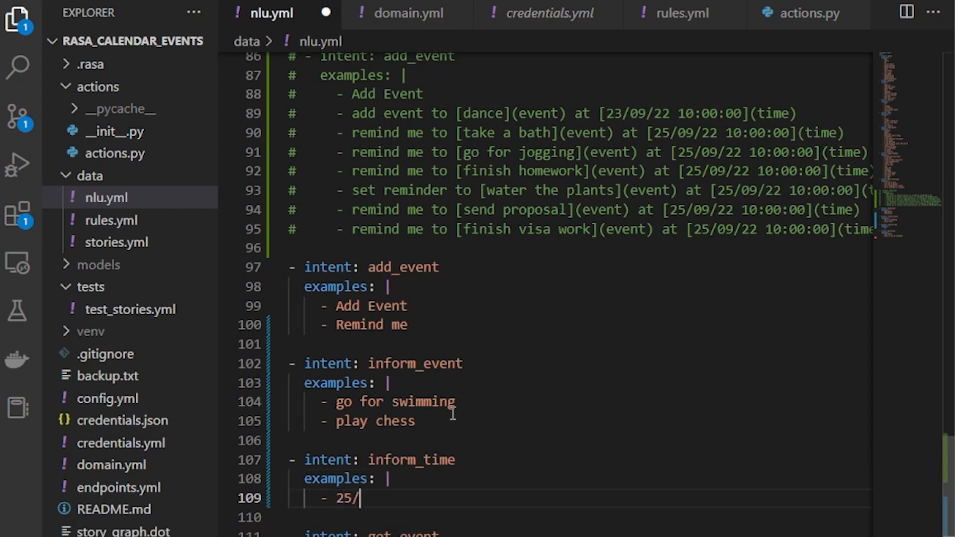
pyautogui.write('02/')
pyautogui.write('2023')
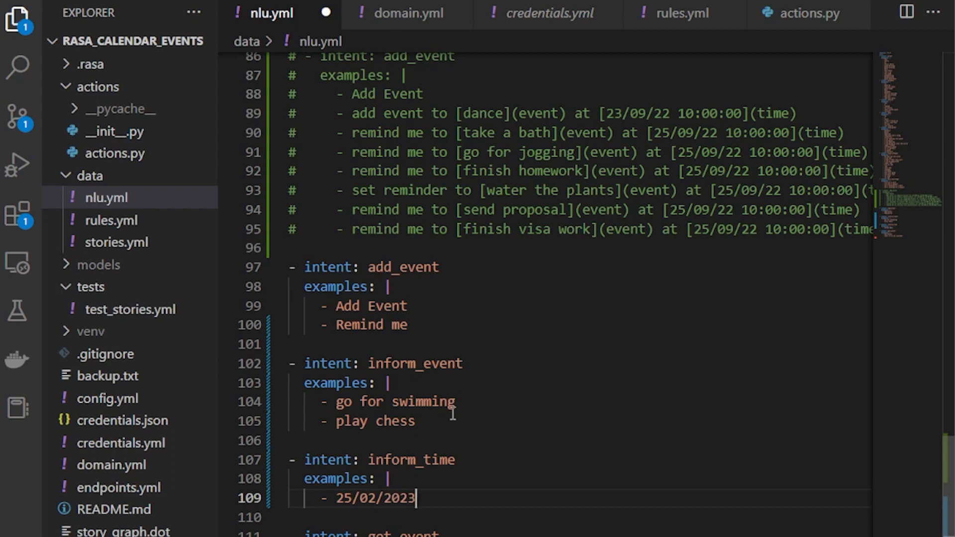
pyautogui.write(' 1')
pyautogui.write('0:00')
pyautogui.write(':00')
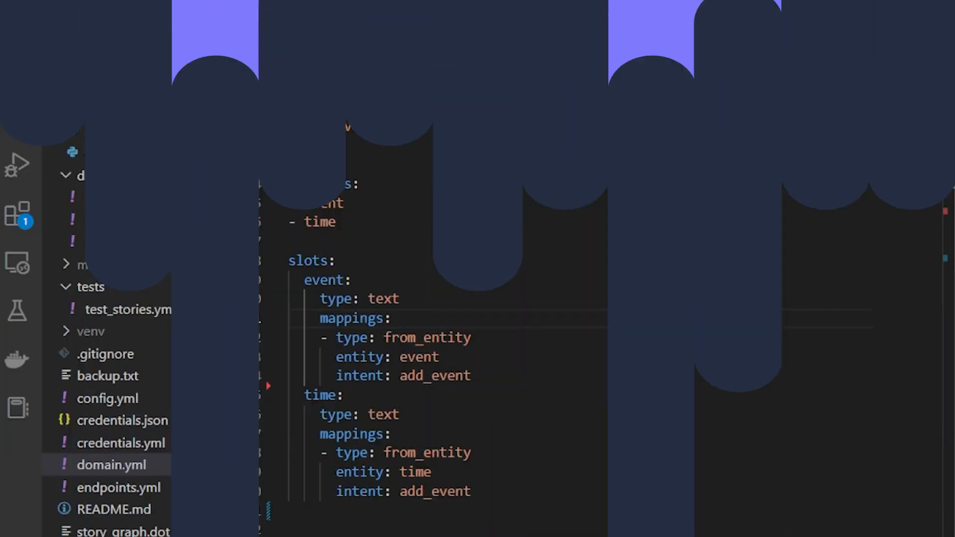
pyautogui.scroll(1, 473, 387)
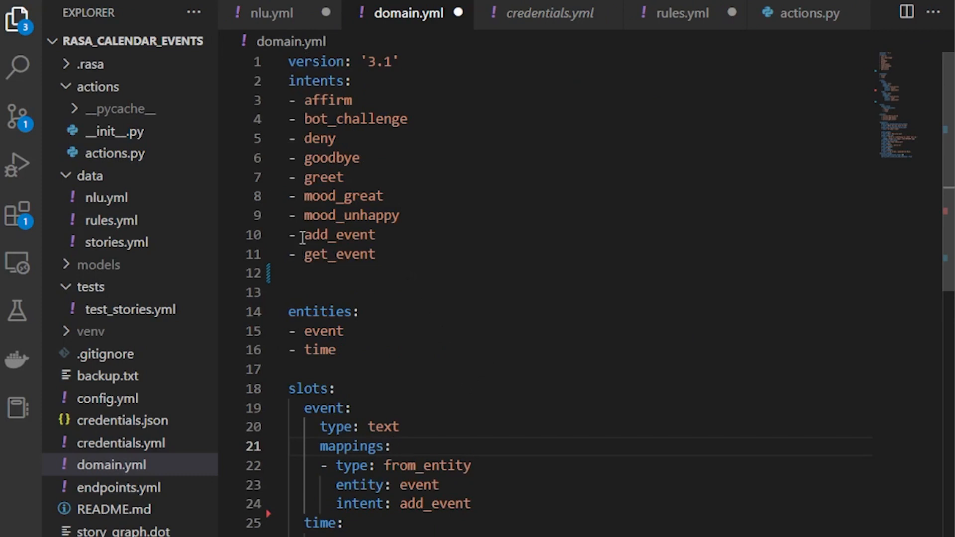
# List inform_event and inform_time after get_event in domain.yml's intents.
pyautogui.doubleClick(328, 235)
pyautogui.doubleClick(339, 255)
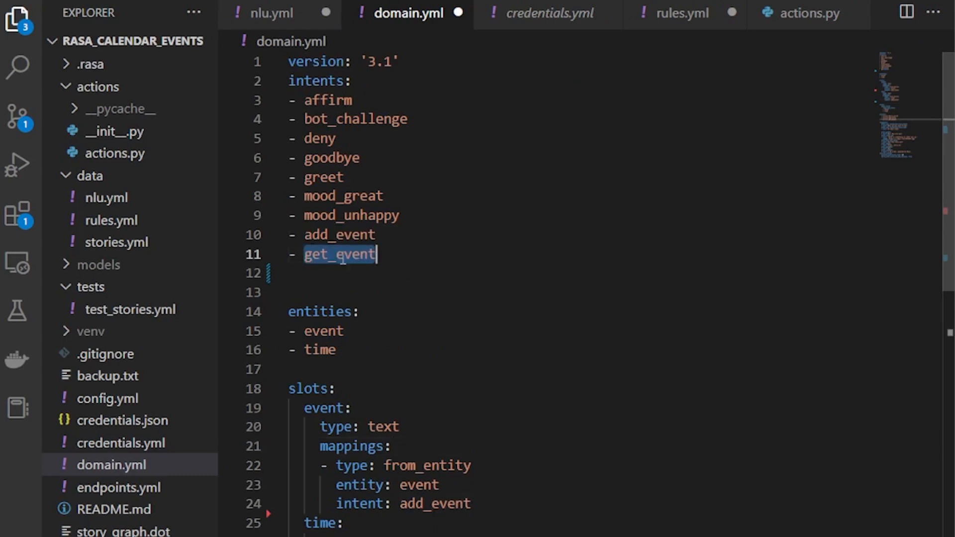
pyautogui.click(416, 258)
pyautogui.press('Return')
pyautogui.write('- ')
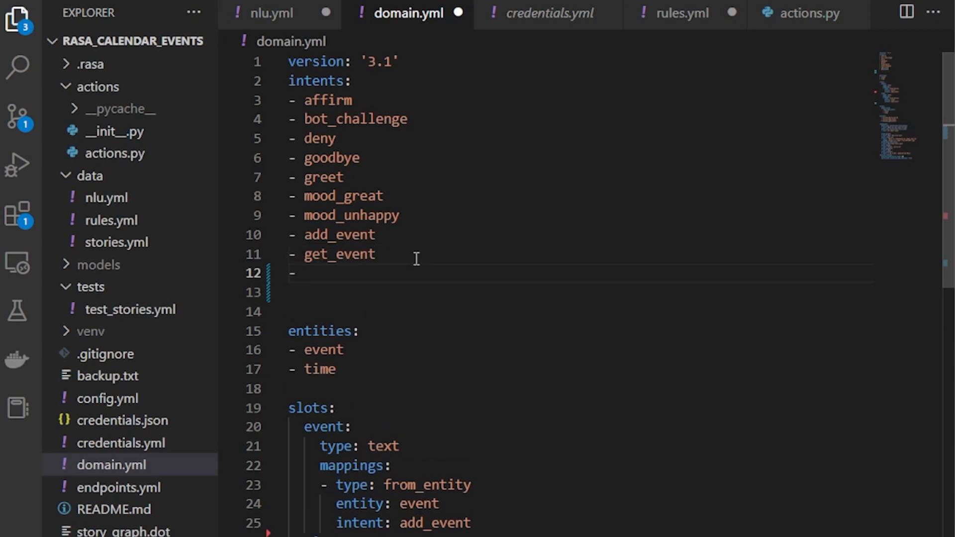
pyautogui.write('inform')
pyautogui.write('_event')
pyautogui.press('Return')
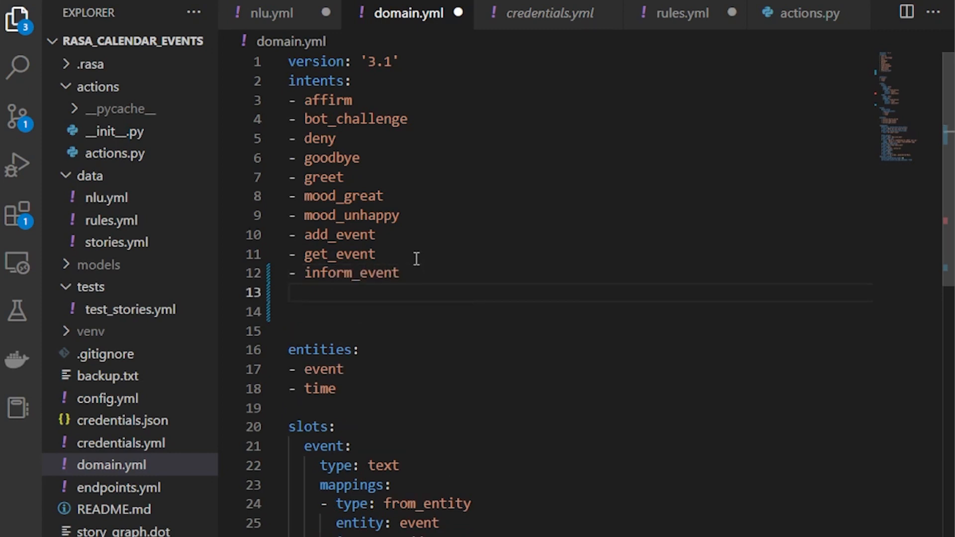
pyautogui.write('- inform_')
pyautogui.write('time')
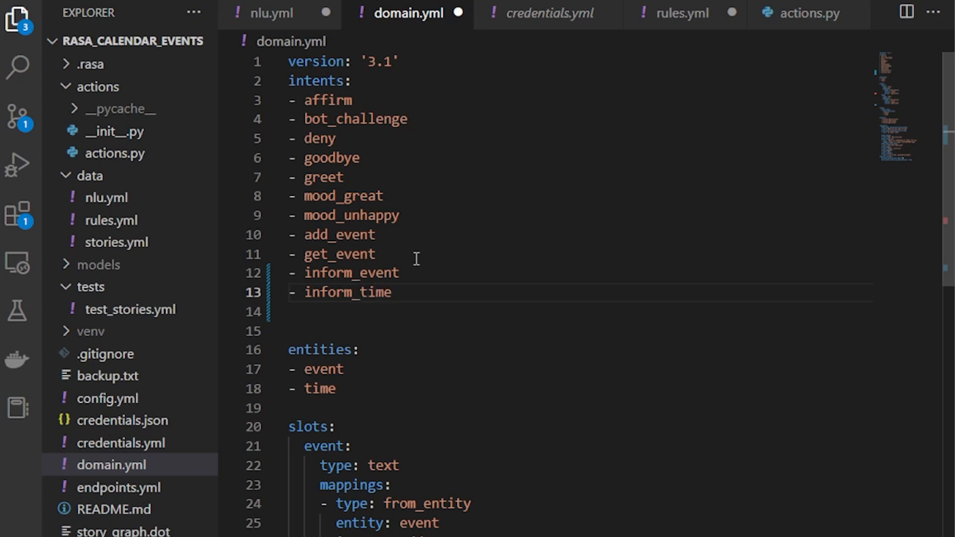
# Change the event slot mapping to from_text and remove its entity and intent lines.
pyautogui.click(383, 345)
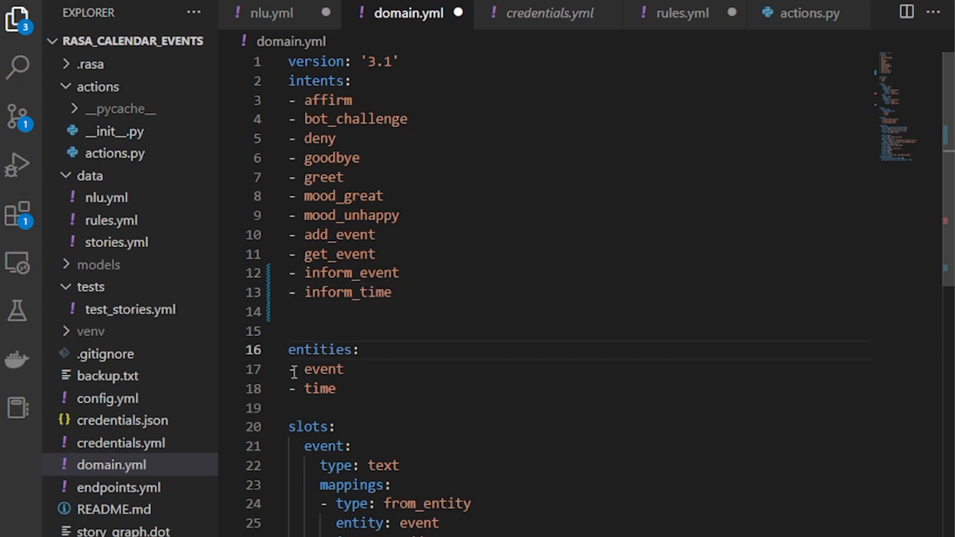
pyautogui.scroll(-2, 450, 373)
pyautogui.scroll(-2, 450, 373)
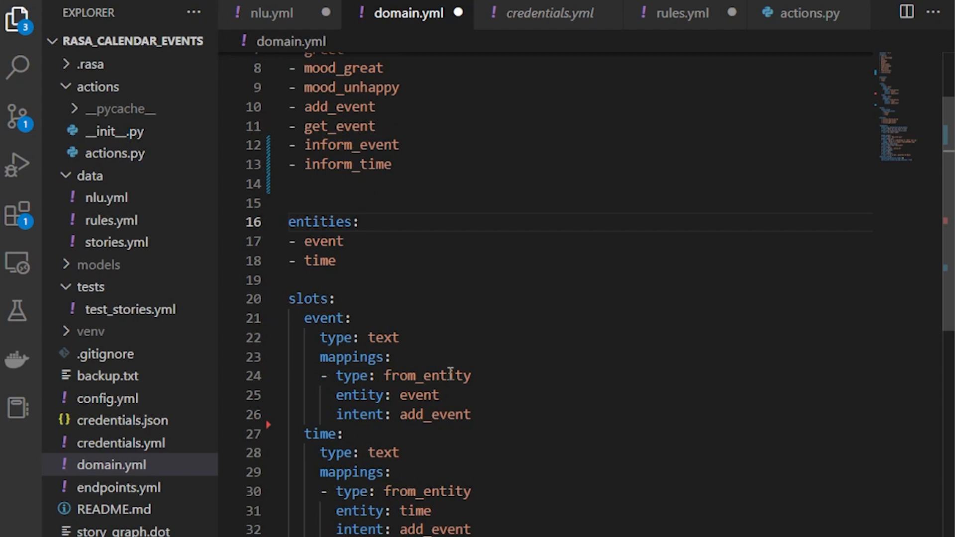
pyautogui.click(508, 376)
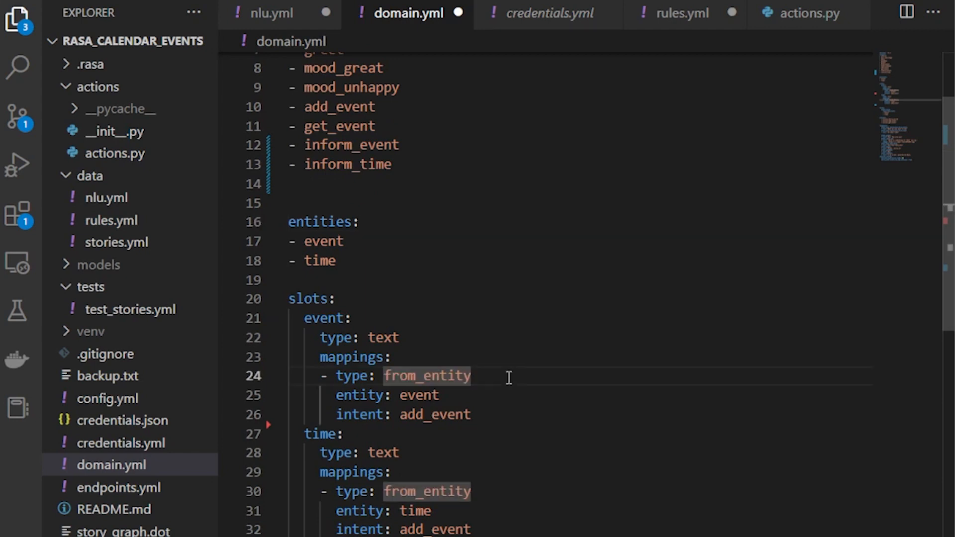
pyautogui.press('BackSpace')
pyautogui.press('BackSpace')
pyautogui.press('BackSpace')
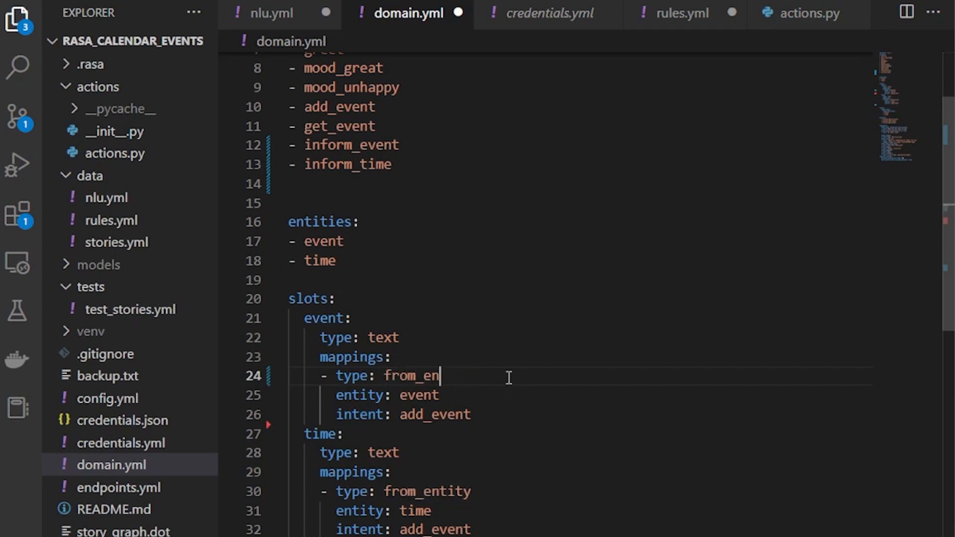
pyautogui.press('BackSpace')
pyautogui.press('BackSpace')
pyautogui.press('BackSpace')
pyautogui.write('te')
pyautogui.write('xt')
pyautogui.click(462, 396)
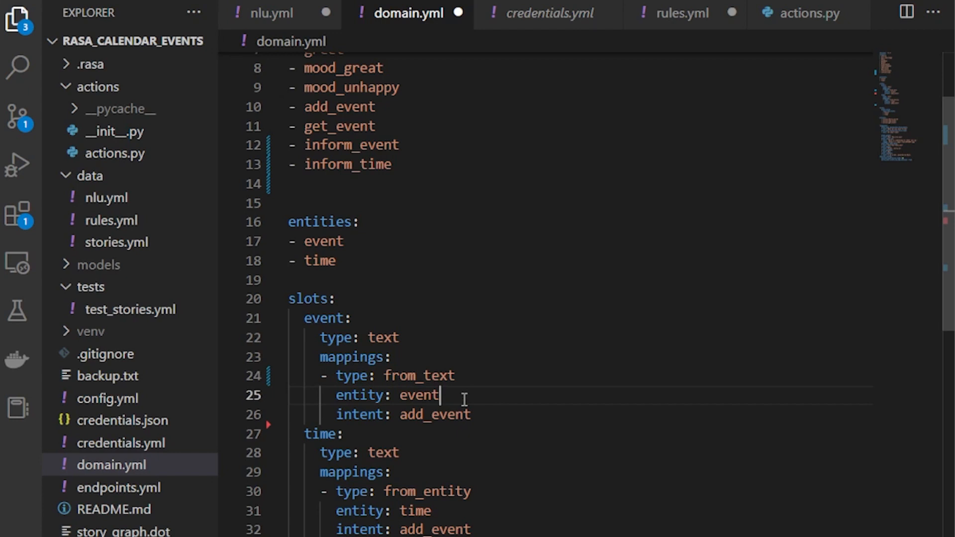
pyautogui.moveTo(472, 415); pyautogui.dragTo(337, 396)
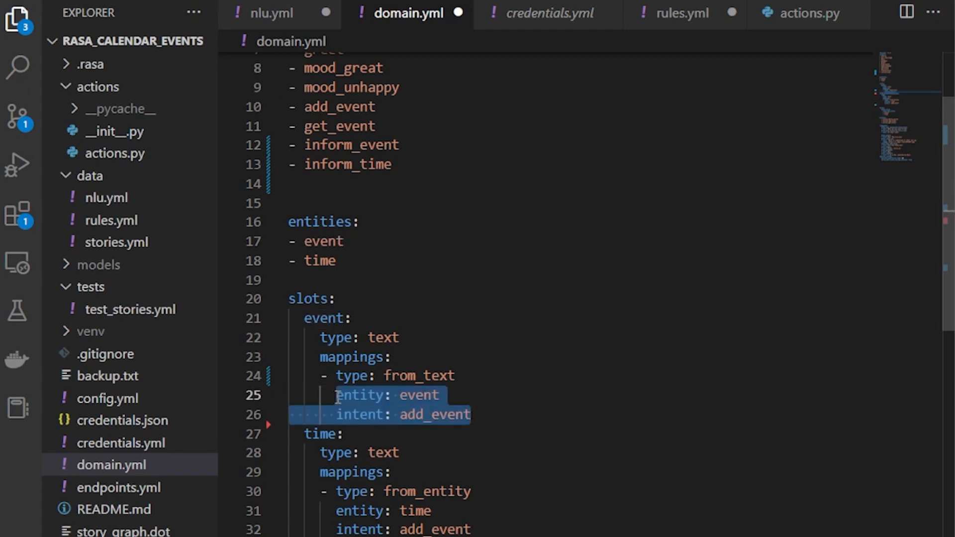
pyautogui.press('BackSpace')
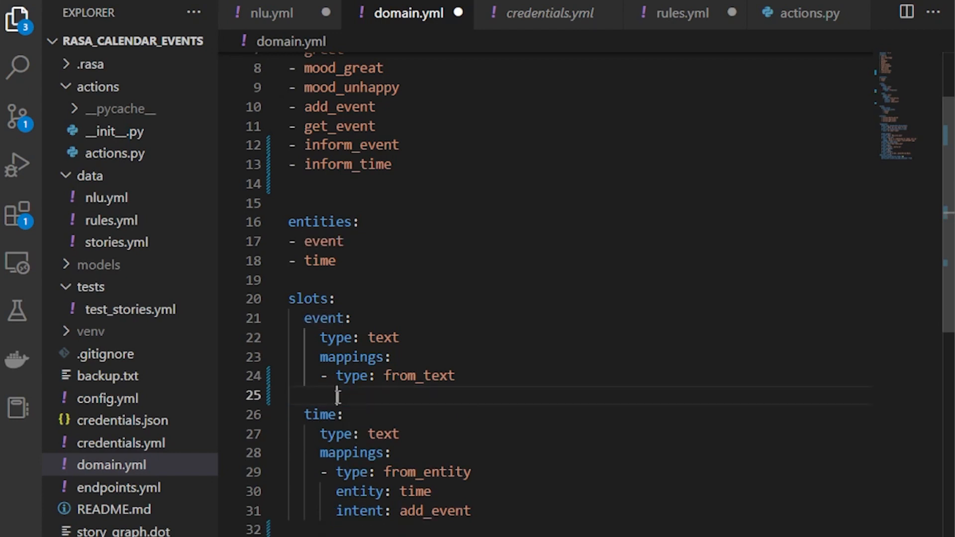
pyautogui.write('conditions:')
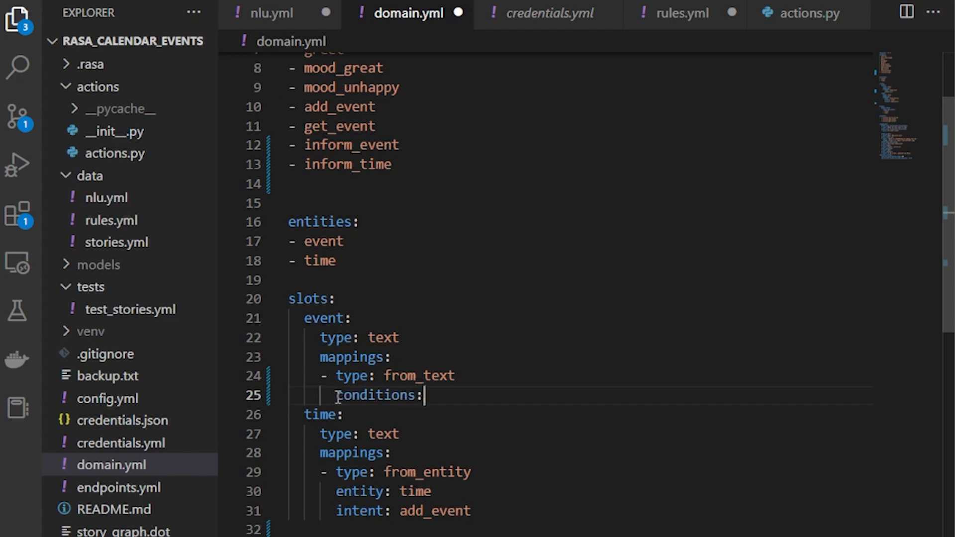
# Add conditions active_loop: event_form and requested_slot: event to the event mapping.
pyautogui.press('Return')
pyautogui.write('- a')
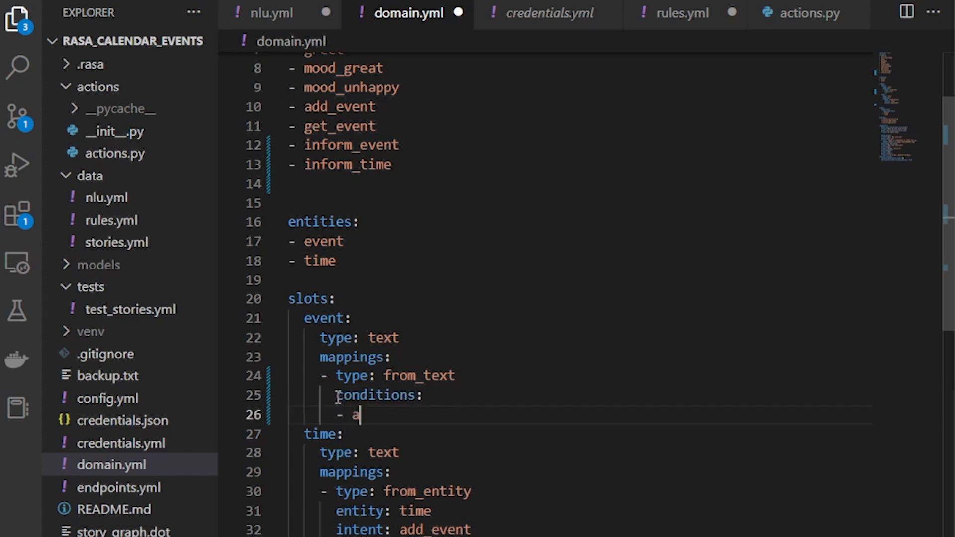
pyautogui.write('ctive_l')
pyautogui.write('oop:')
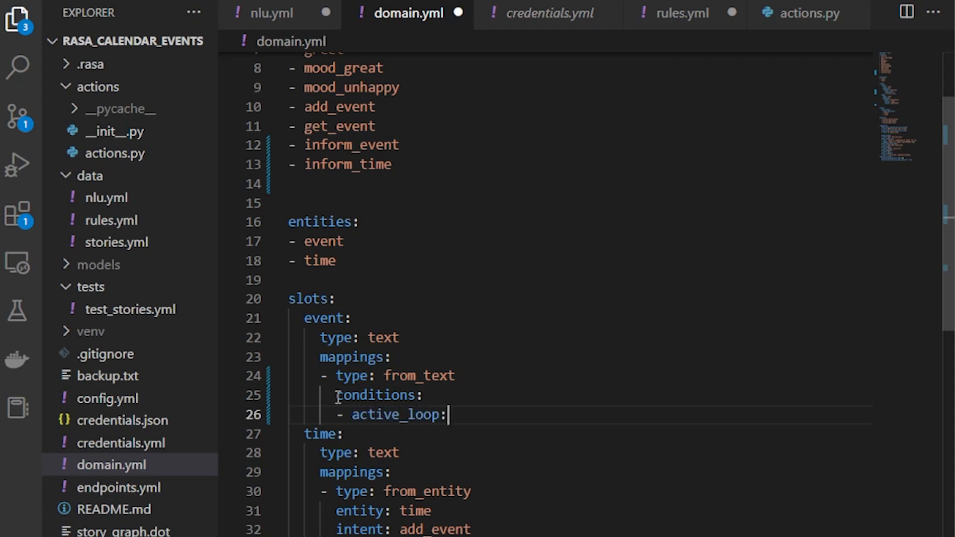
pyautogui.write(' event_')
pyautogui.write('e')
pyautogui.press('BackSpace')
pyautogui.write('form')
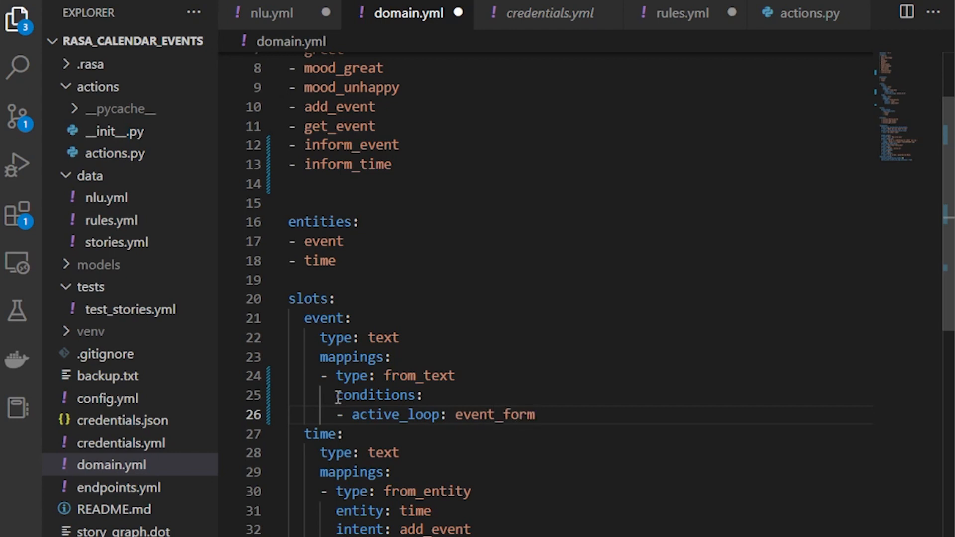
pyautogui.press('Return')
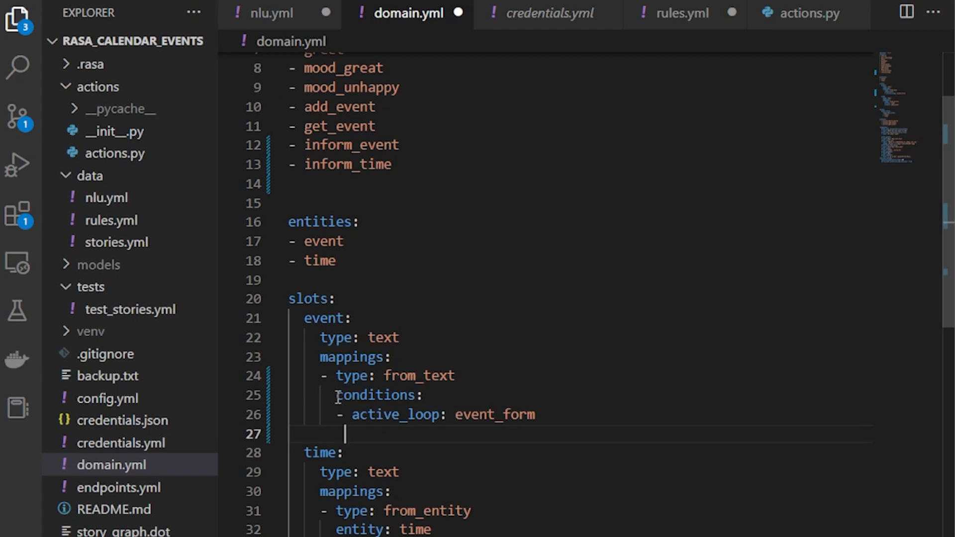
pyautogui.press('BackSpace')
pyautogui.write('reques')
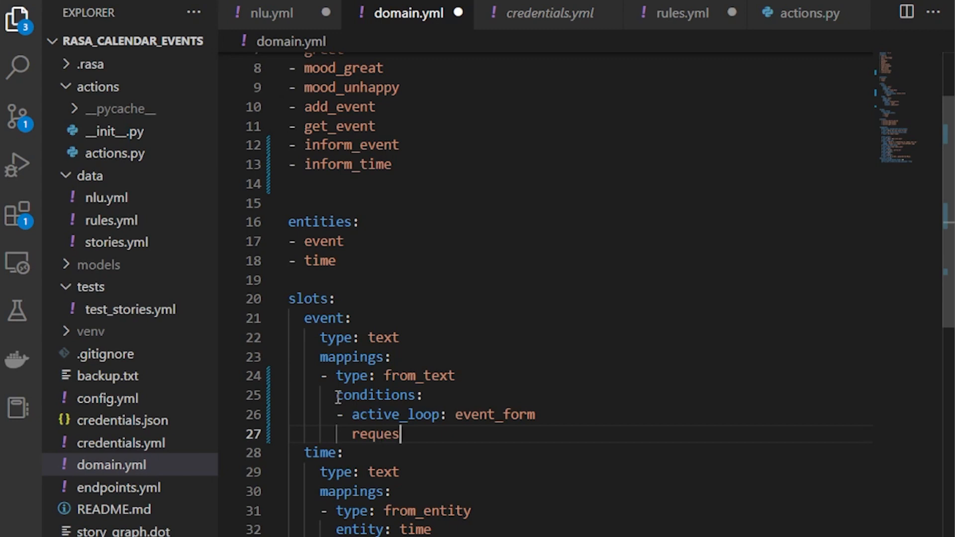
pyautogui.write('ted_sl')
pyautogui.write('ot: eve')
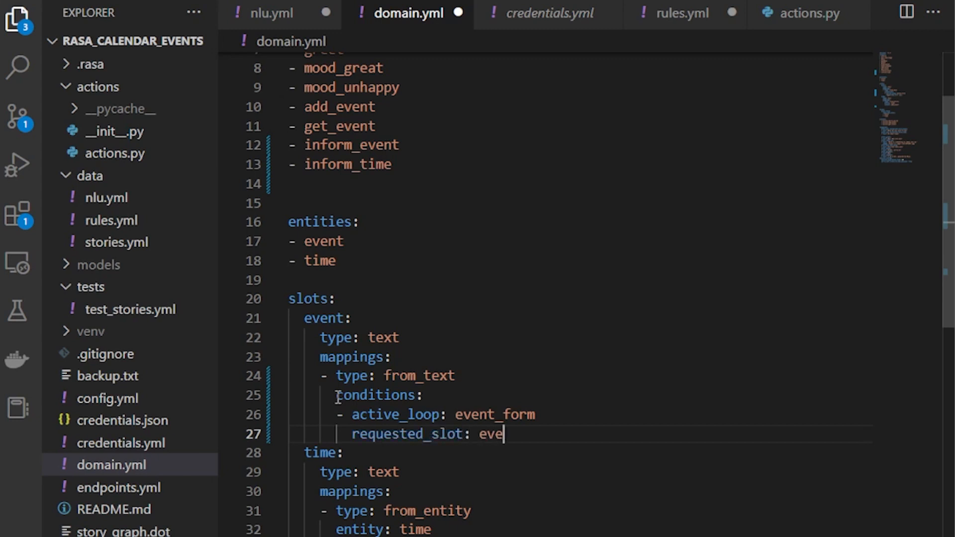
pyautogui.write('nt')
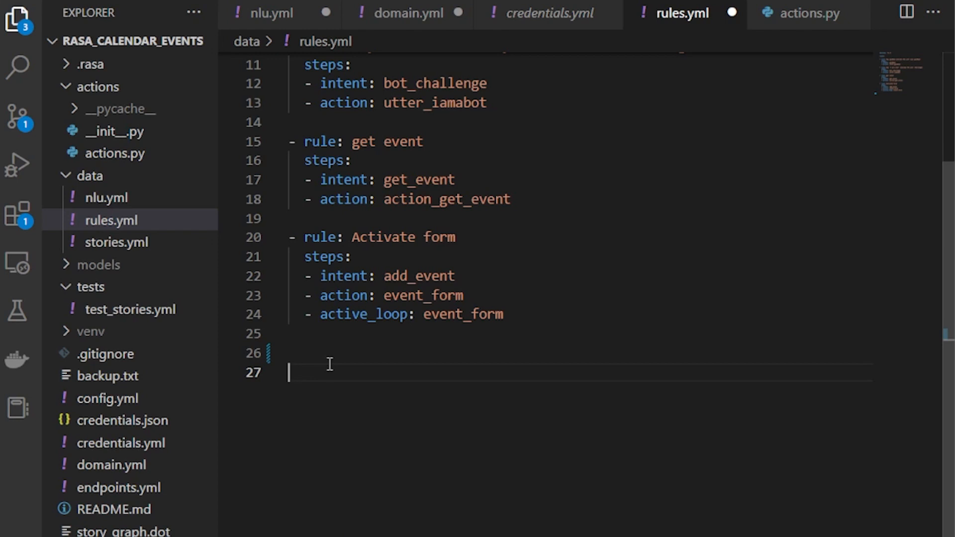
pyautogui.write('- ')
pyautogui.write('rule:')
pyautogui.write(' sub')
# Write a 'Submit form' rule in rules.yml with condition active_loop: event_form.
pyautogui.press('BackSpace')
pyautogui.press('BackSpace')
pyautogui.press('BackSpace')
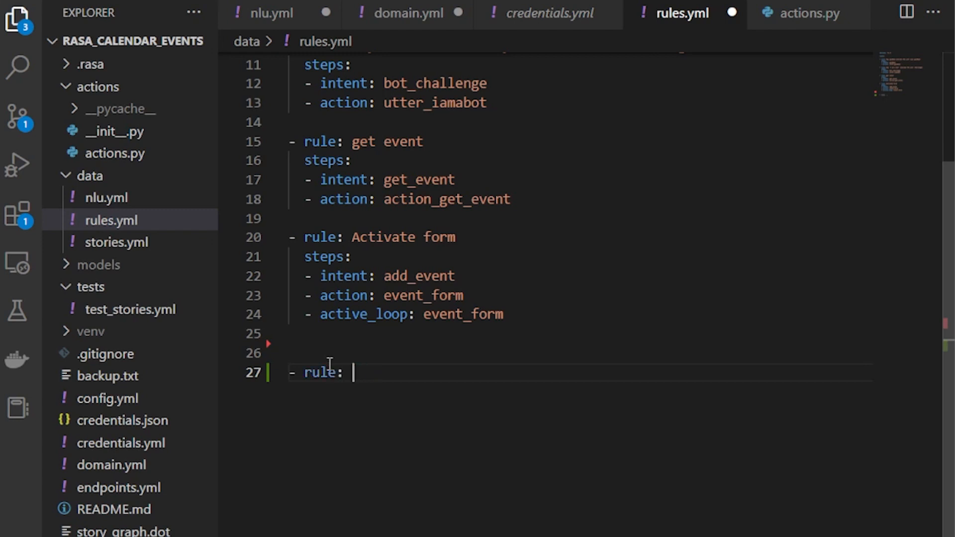
pyautogui.write('Submi')
pyautogui.write('t form')
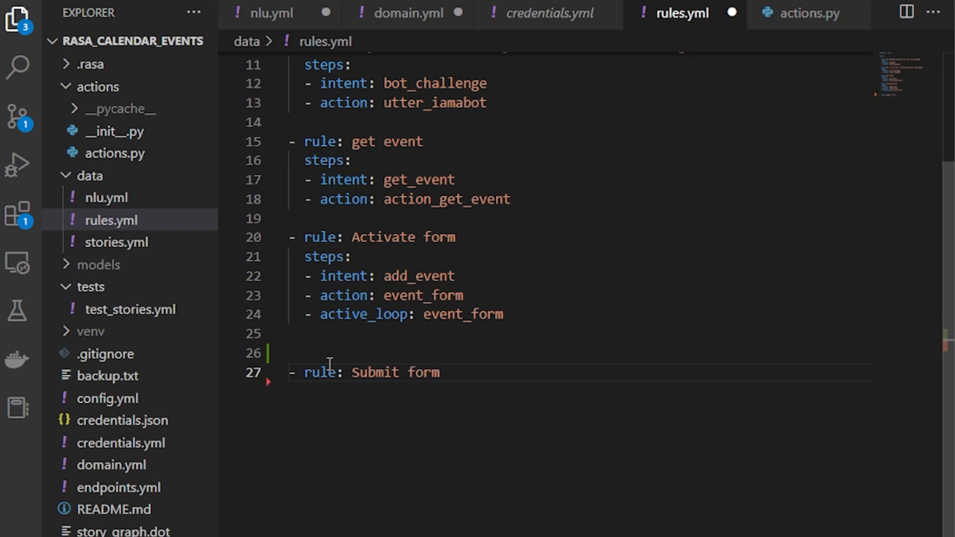
pyautogui.press('Return')
pyautogui.write('conditio')
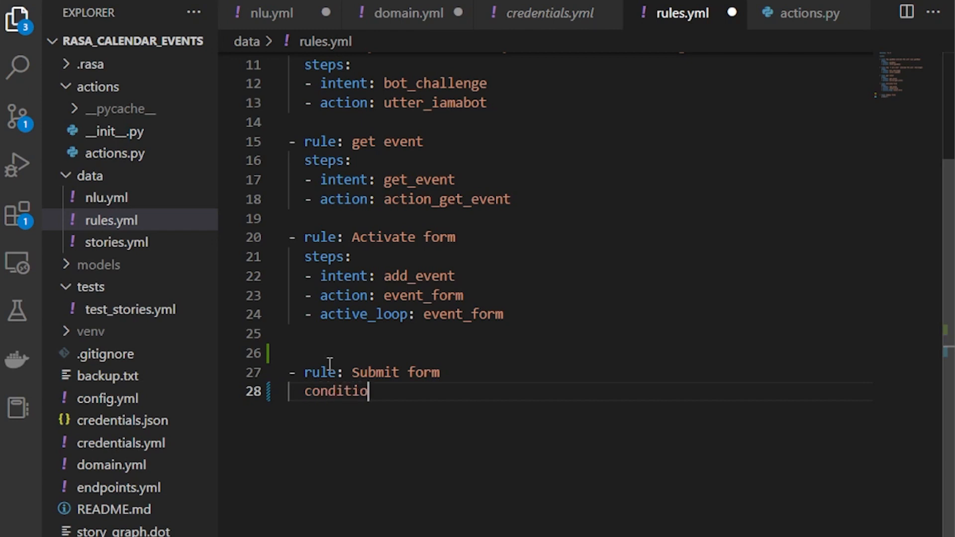
pyautogui.write('n:')
pyautogui.press('Return')
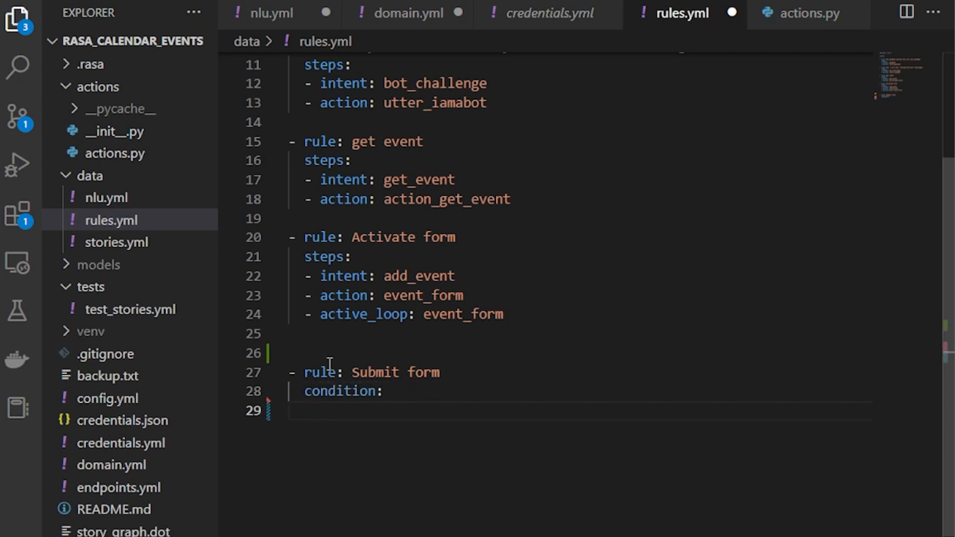
pyautogui.write('- ')
pyautogui.write('active')
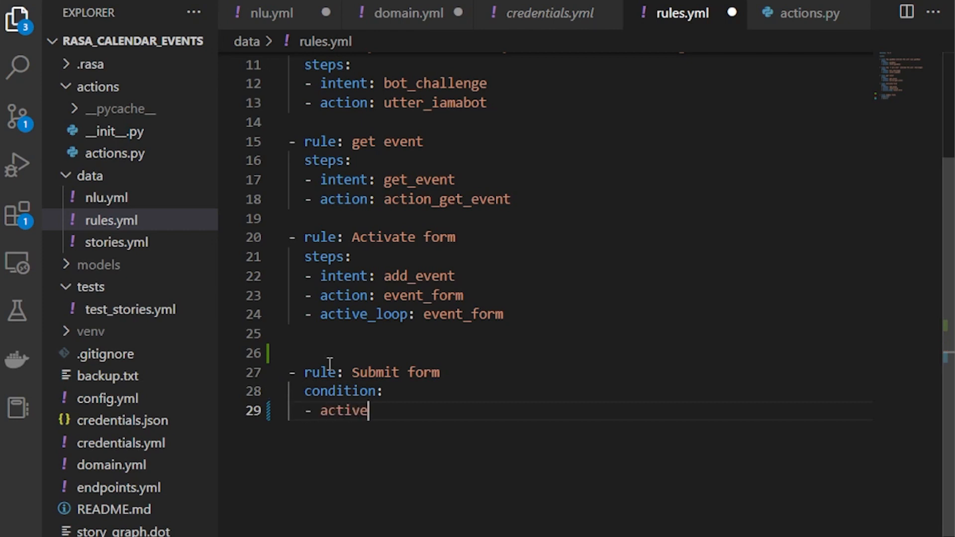
pyautogui.write('_')
pyautogui.write('loop: even')
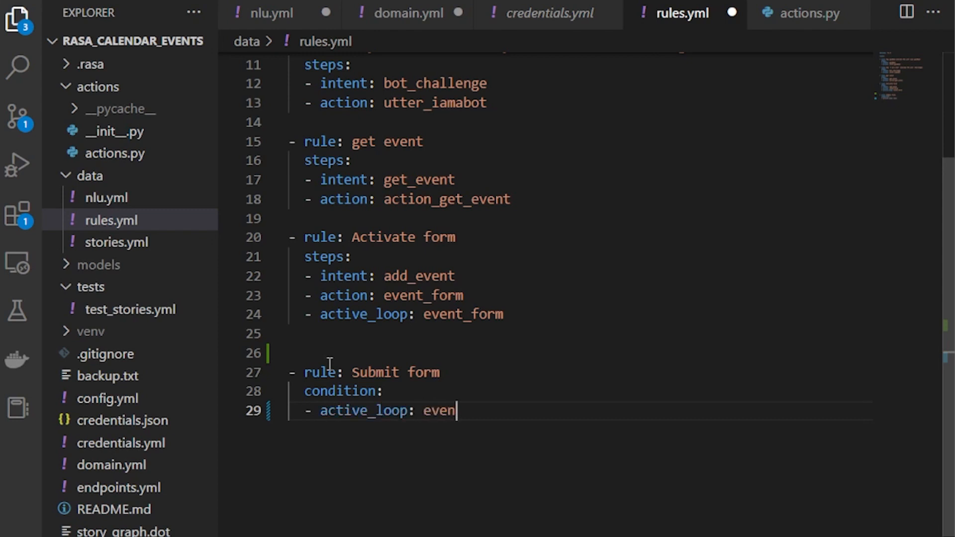
pyautogui.write('t_form')
pyautogui.press('Return')
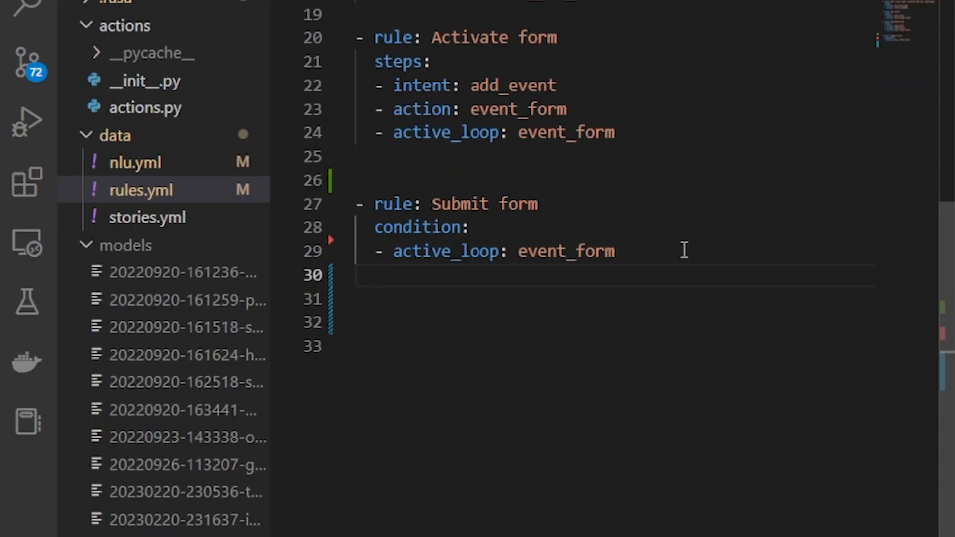
pyautogui.write('se')
# Add steps running event_form followed by active_loop: null.
pyautogui.press('BackSpace')
pyautogui.write('te')
pyautogui.write('ps:')
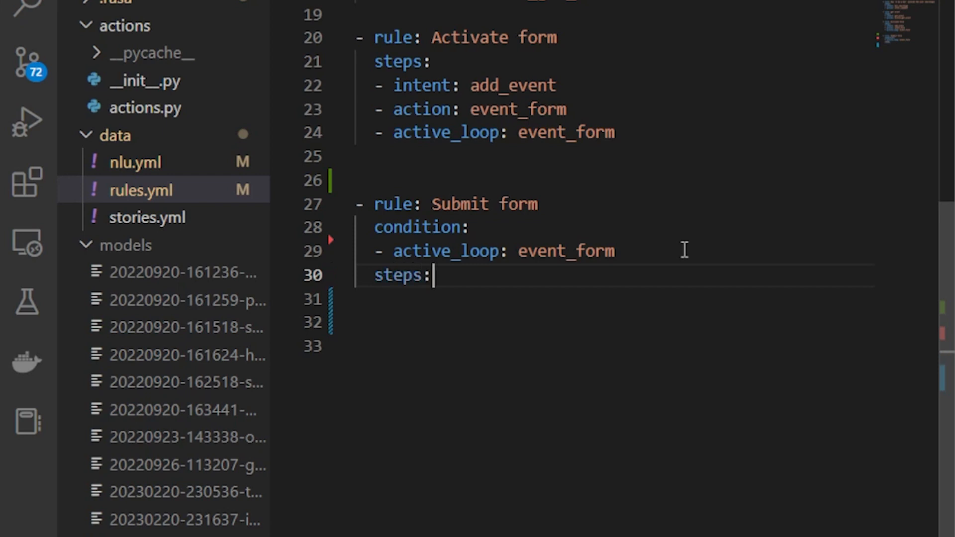
pyautogui.press('Return')
pyautogui.write('-')
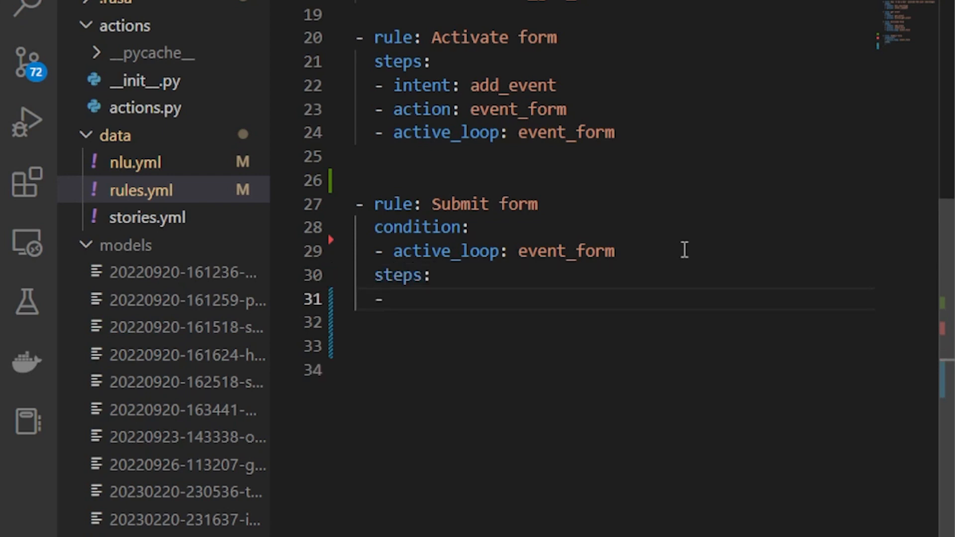
pyautogui.write(' acti')
pyautogui.write('on: event')
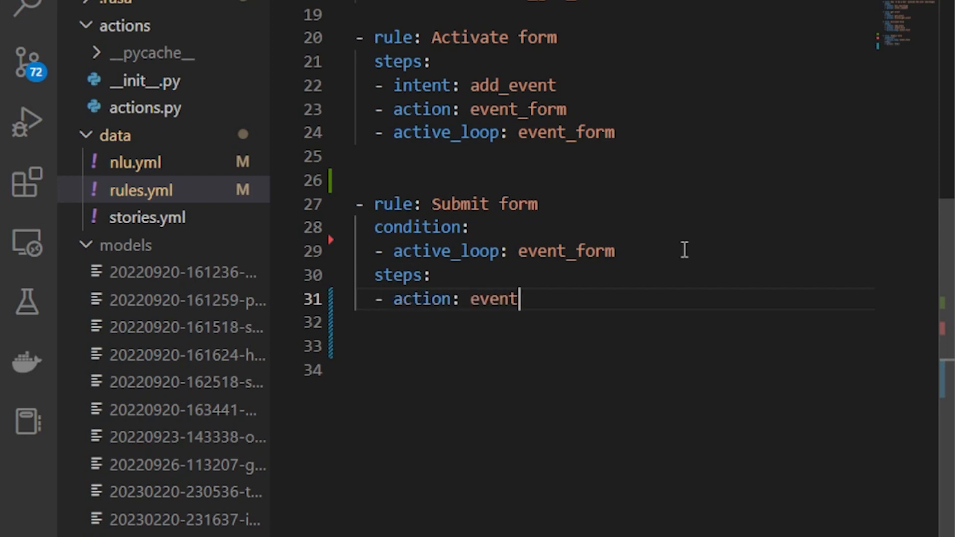
pyautogui.write('_form')
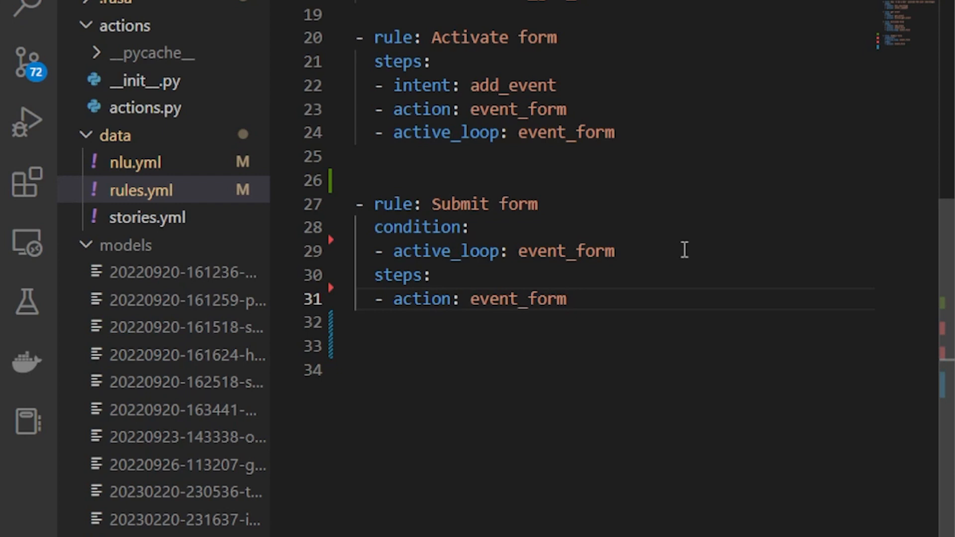
pyautogui.press('Return')
pyautogui.write('- ')
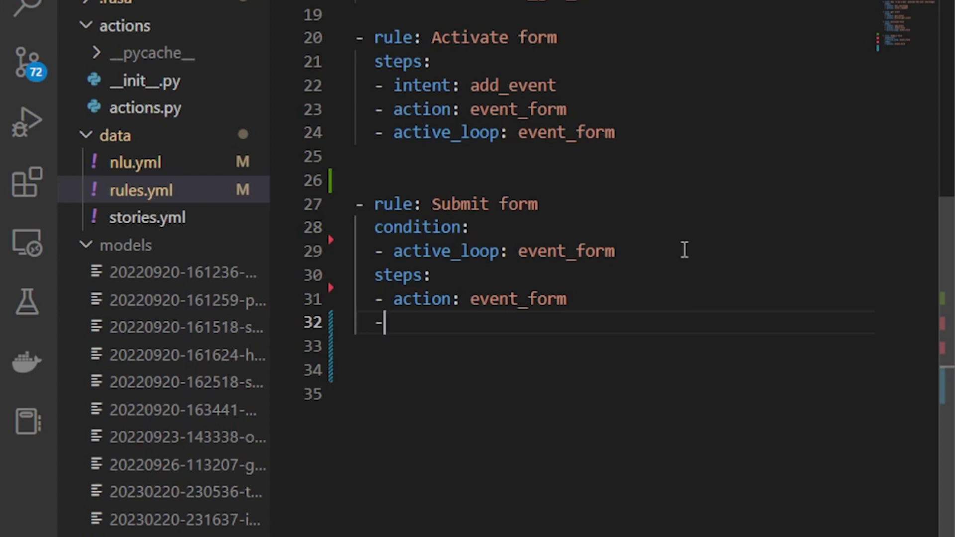
pyautogui.write('active')
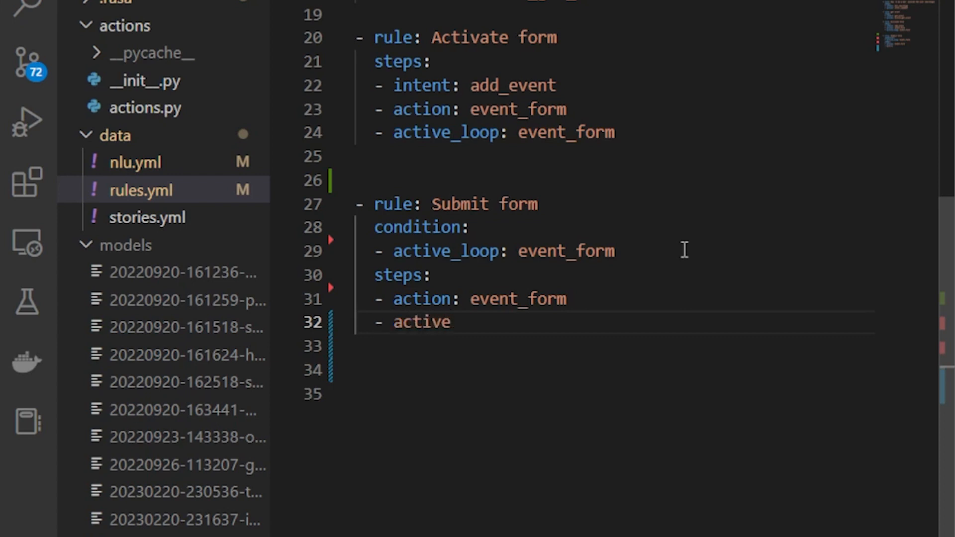
pyautogui.write('_loop')
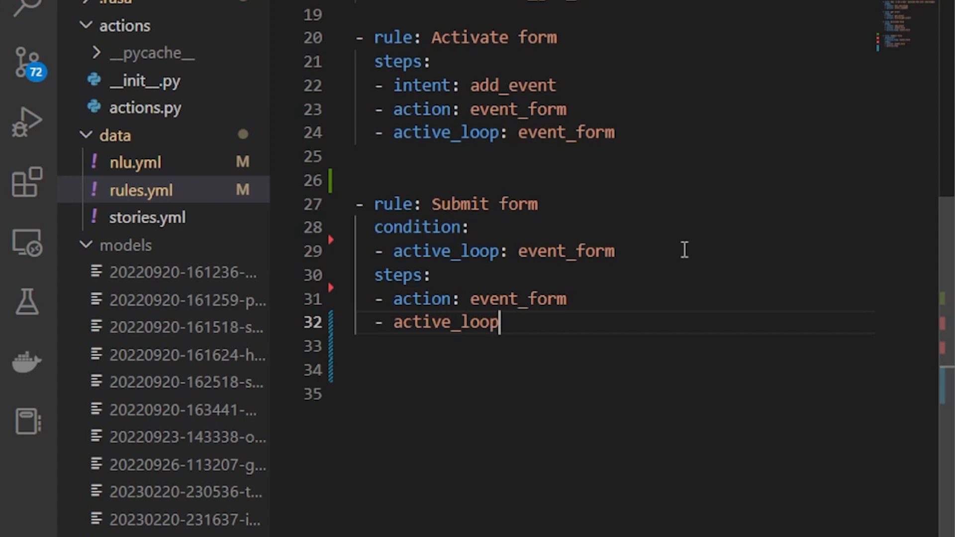
pyautogui.write(': nu')
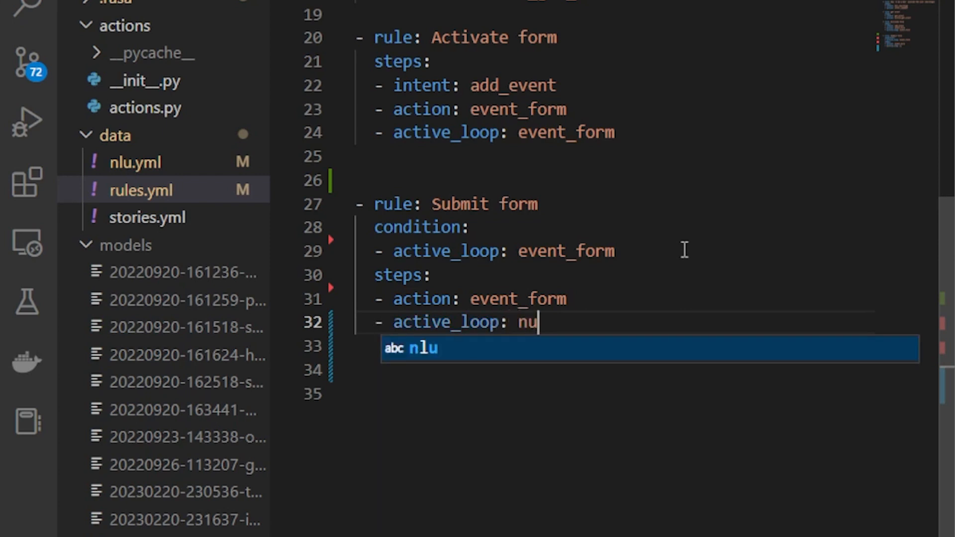
pyautogui.write('ll')
pyautogui.press('Return')
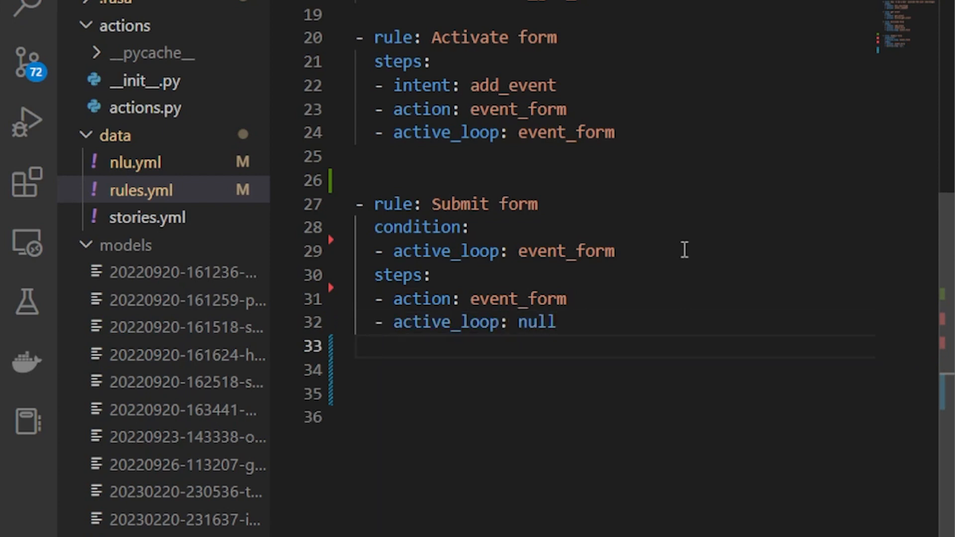
pyautogui.write('-')
pyautogui.write(' slo')
pyautogui.write('t')
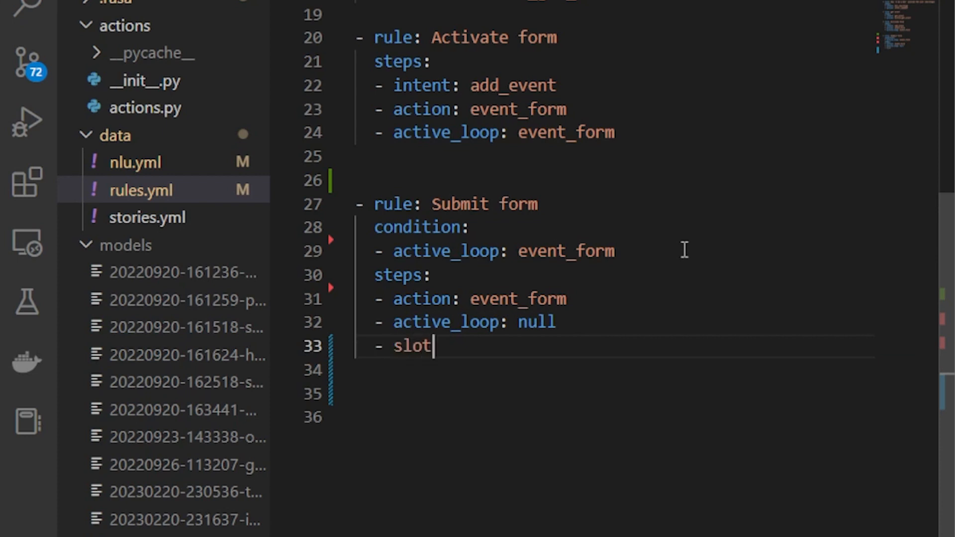
pyautogui.write('_was')
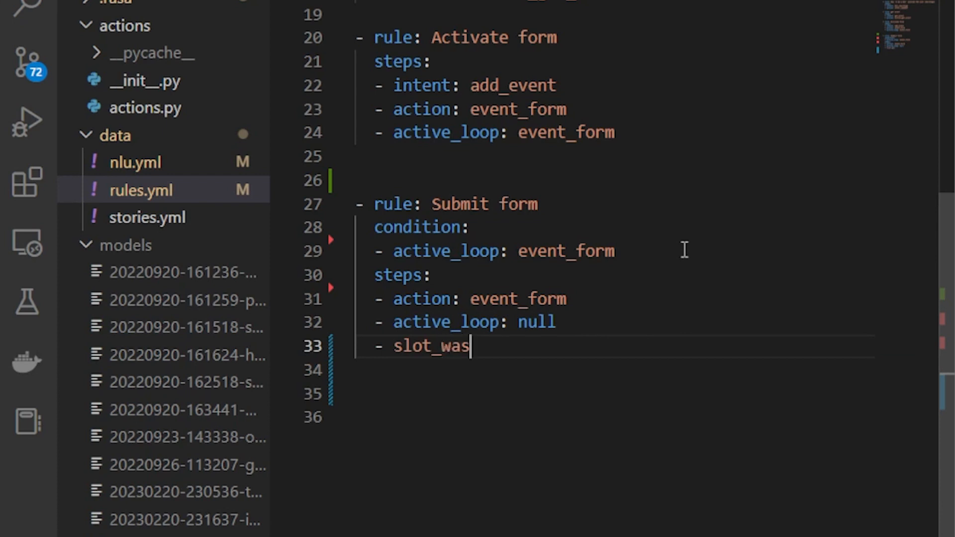
pyautogui.write('_set')
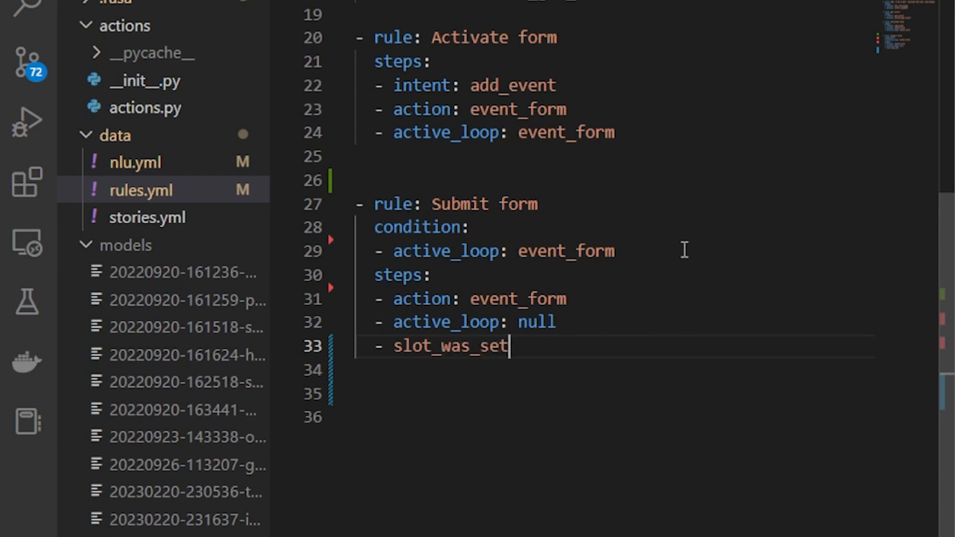
pyautogui.write(':')
# Add slot_was_set with requested_slot: null, ready for the action_add_event step.
pyautogui.press('Return')
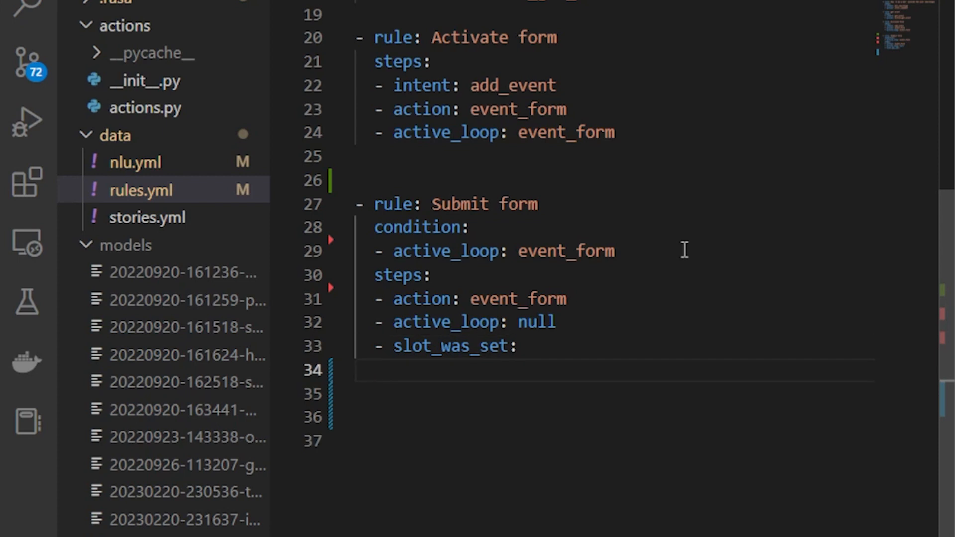
pyautogui.write('-')
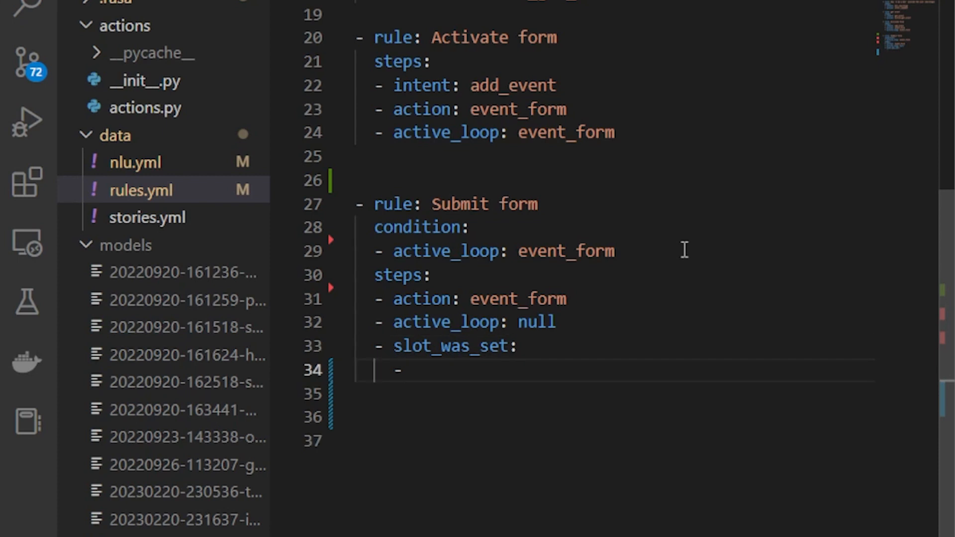
pyautogui.write(' requ')
pyautogui.write('ested')
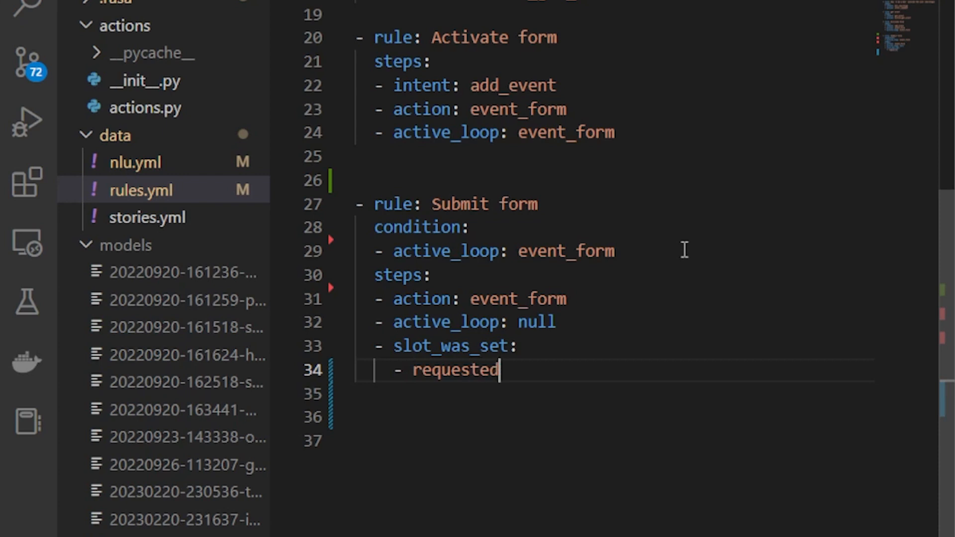
pyautogui.write('_slot')
pyautogui.write(': null')
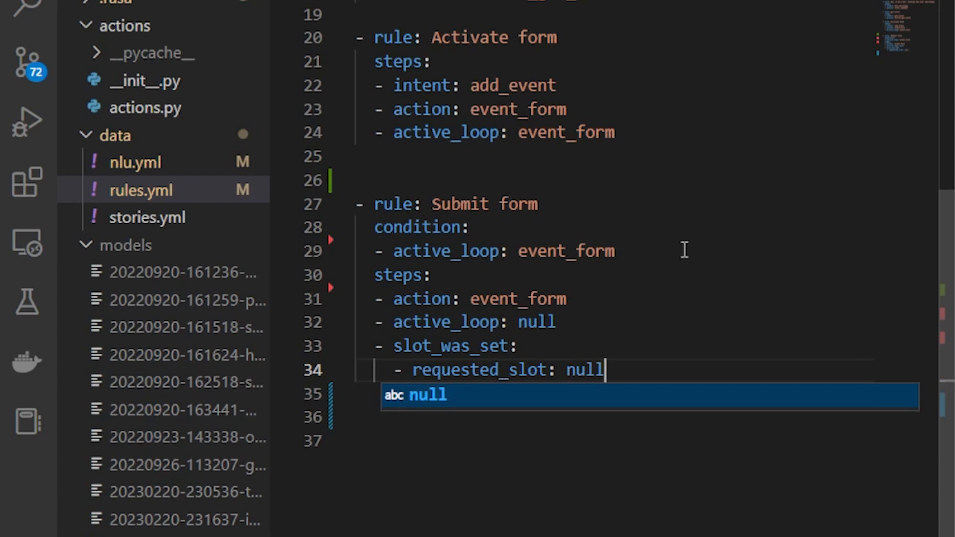
pyautogui.press('Escape')
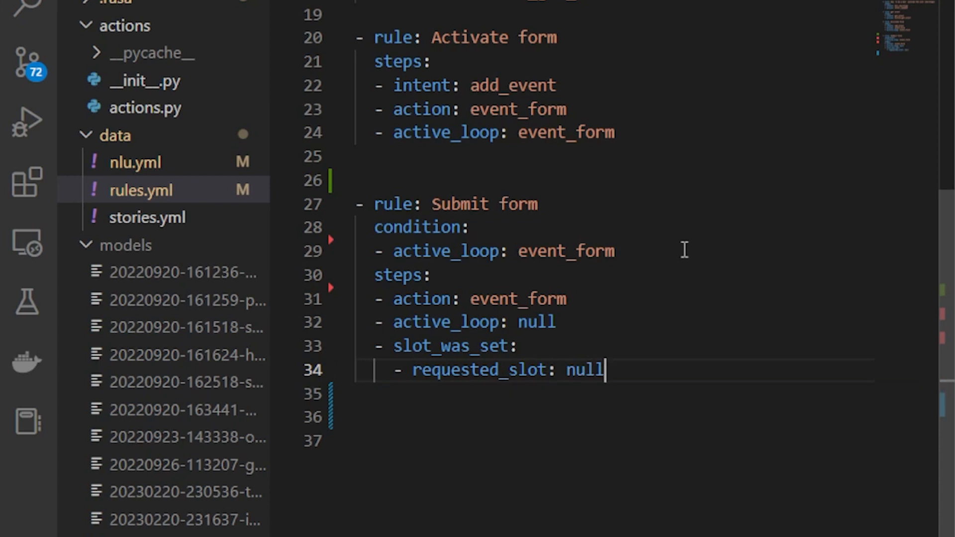
pyautogui.press('Return')
pyautogui.press('BackSpace')
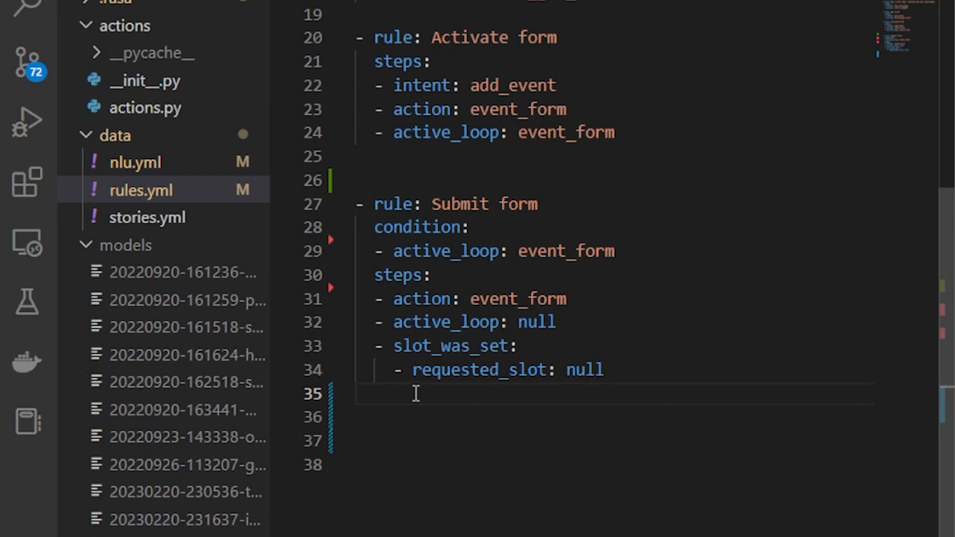
pyautogui.write('- ')
pyautogui.write('action:')
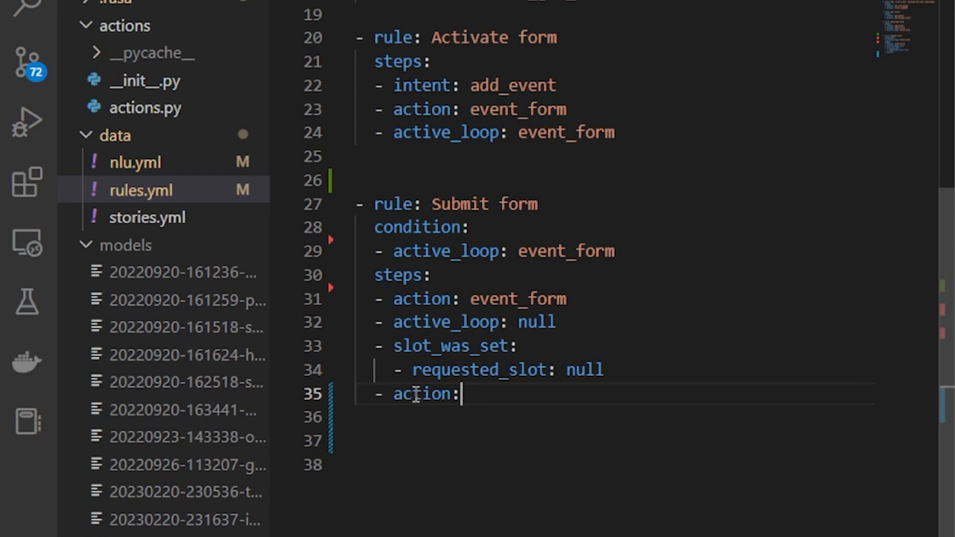
pyautogui.write(' action')
pyautogui.write('_add')
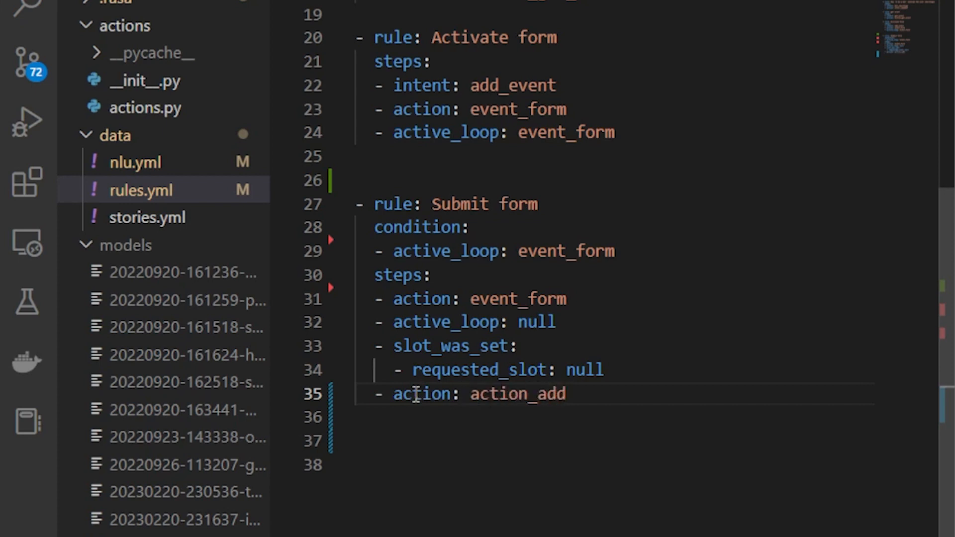
pyautogui.write('_event')
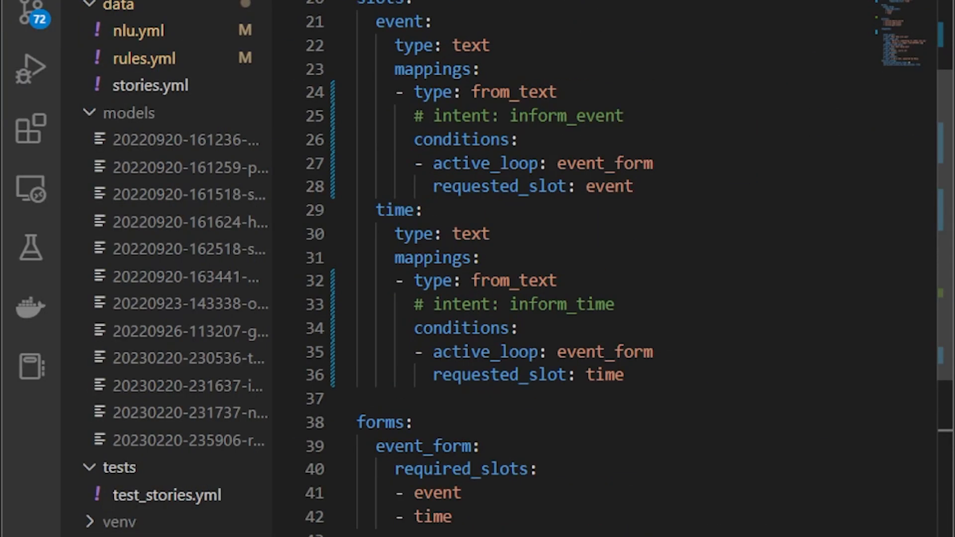
pyautogui.scroll(5, 597, 269)
pyautogui.scroll(4, 597, 269)
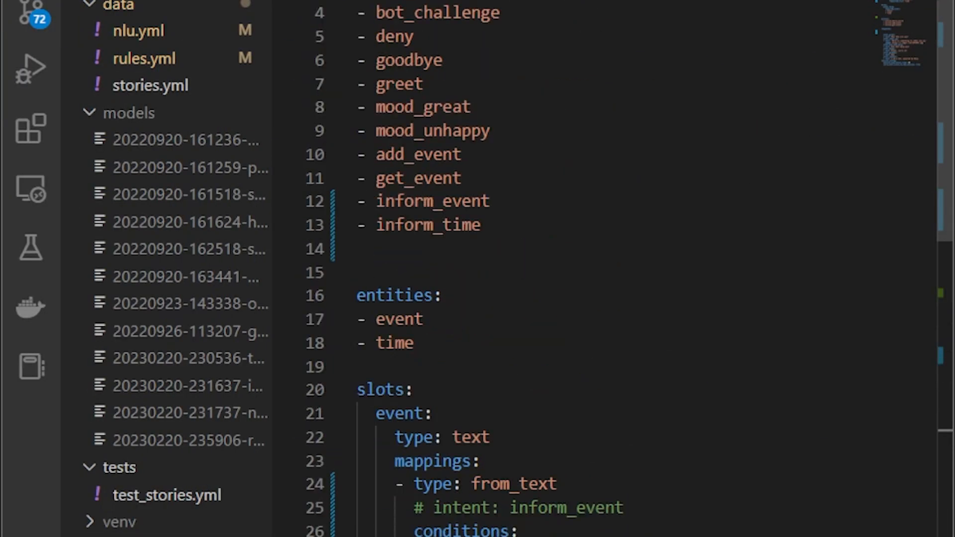
pyautogui.scroll(-3, 597, 269)
pyautogui.scroll(3, 597, 268)
pyautogui.scroll(-3, 522, 403)
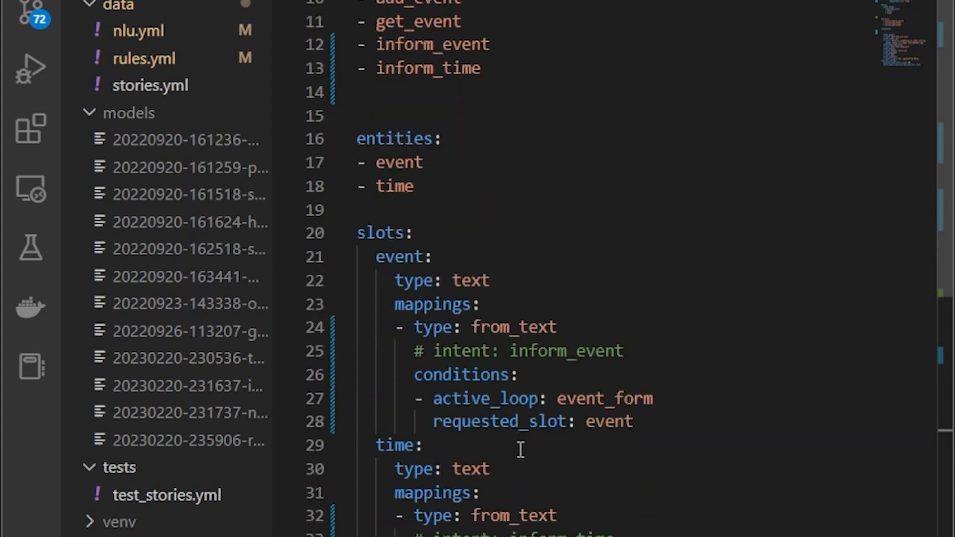
pyautogui.scroll(-4, 522, 403)
pyautogui.scroll(-3, 520, 448)
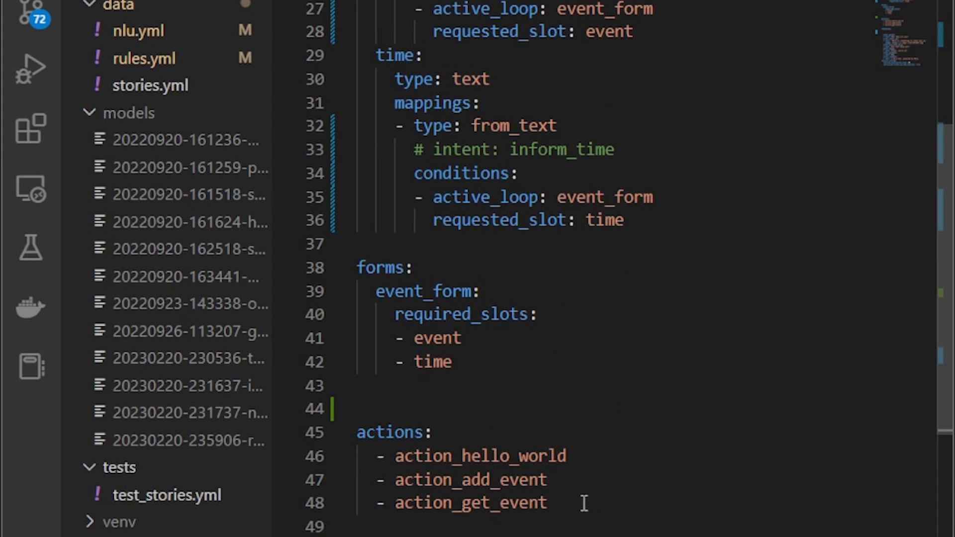
pyautogui.scroll(-3, 575, 422)
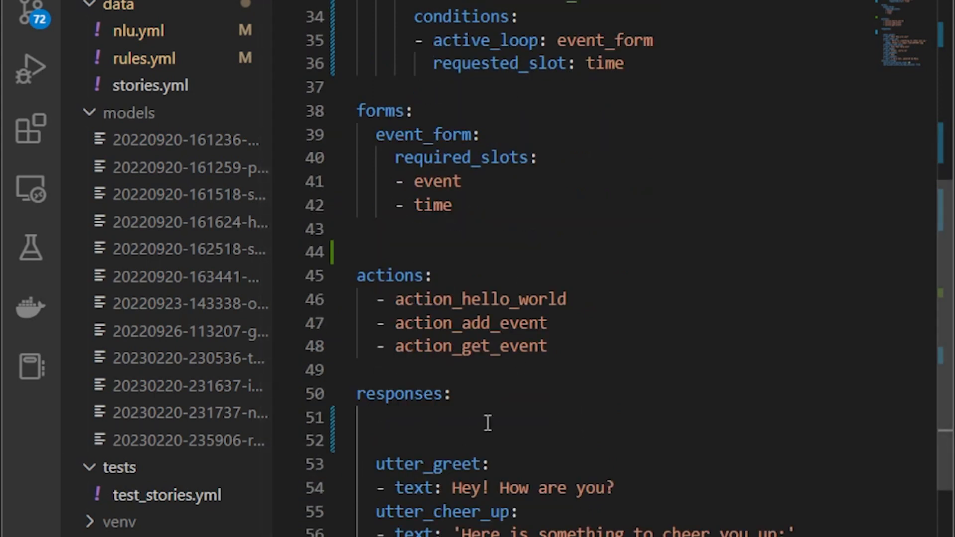
pyautogui.scroll(5, 487, 423)
pyautogui.scroll(5, 487, 423)
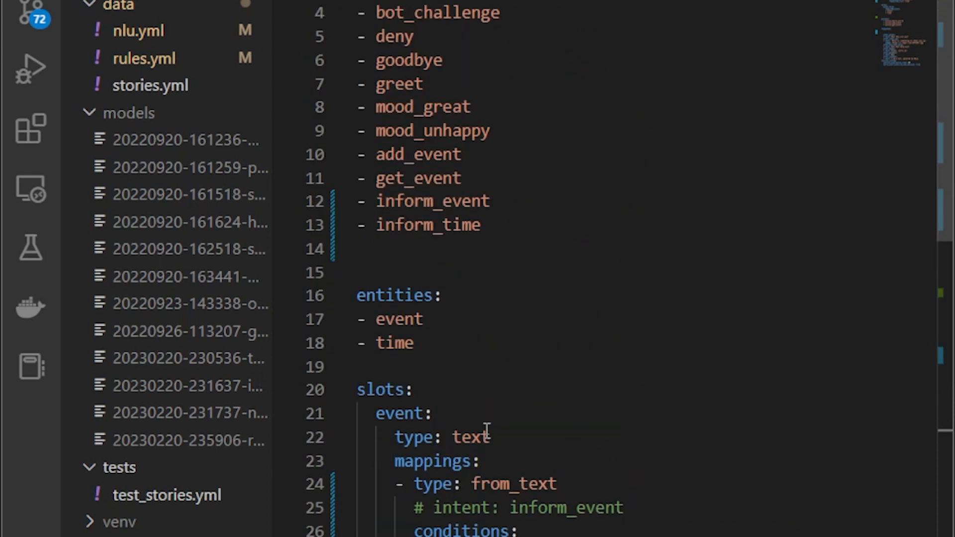
pyautogui.scroll(-3, 487, 431)
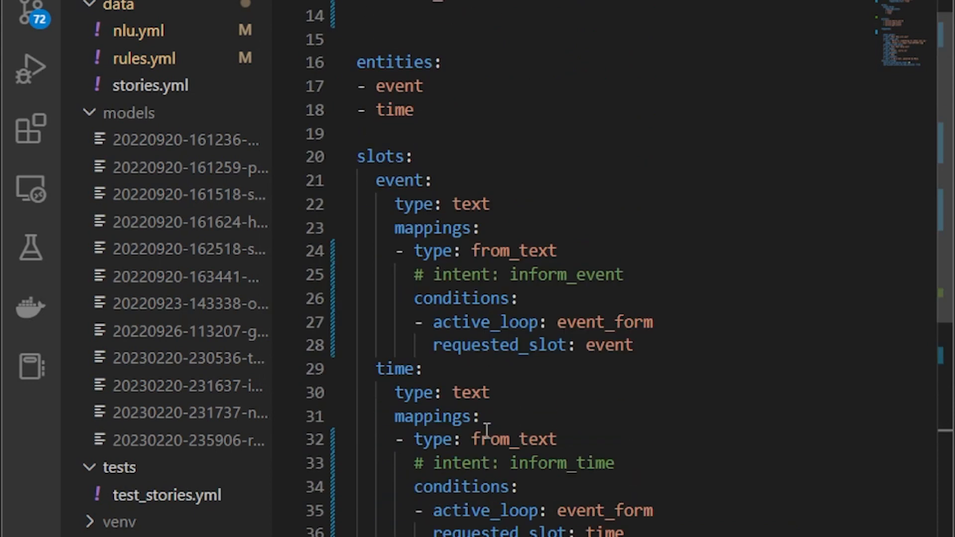
pyautogui.scroll(-3, 487, 431)
pyautogui.scroll(-1, 488, 432)
pyautogui.scroll(-1, 487, 432)
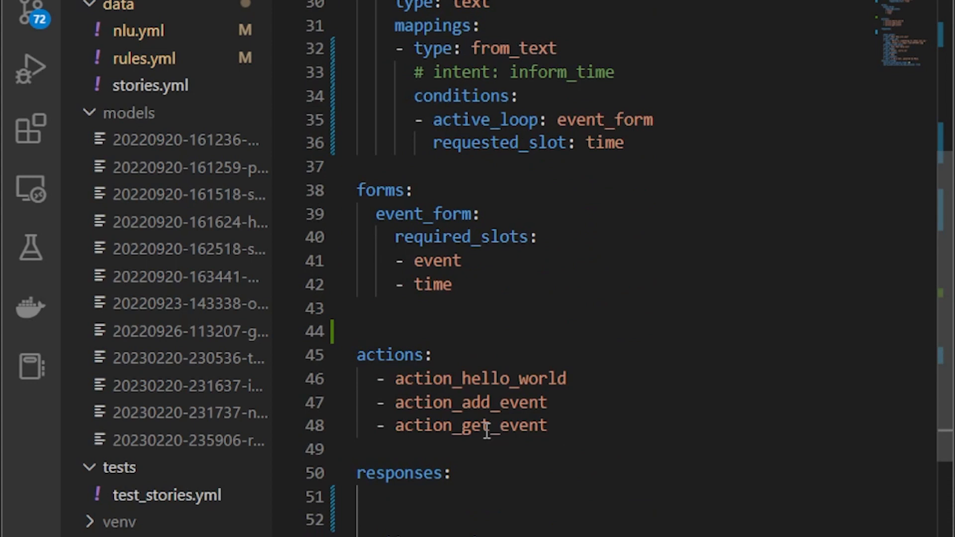
# Write utter_ask_event_form_event and utter_ask_event_form_time responses asking what to do and at what time.
pyautogui.click(488, 501)
pyautogui.write('utter')
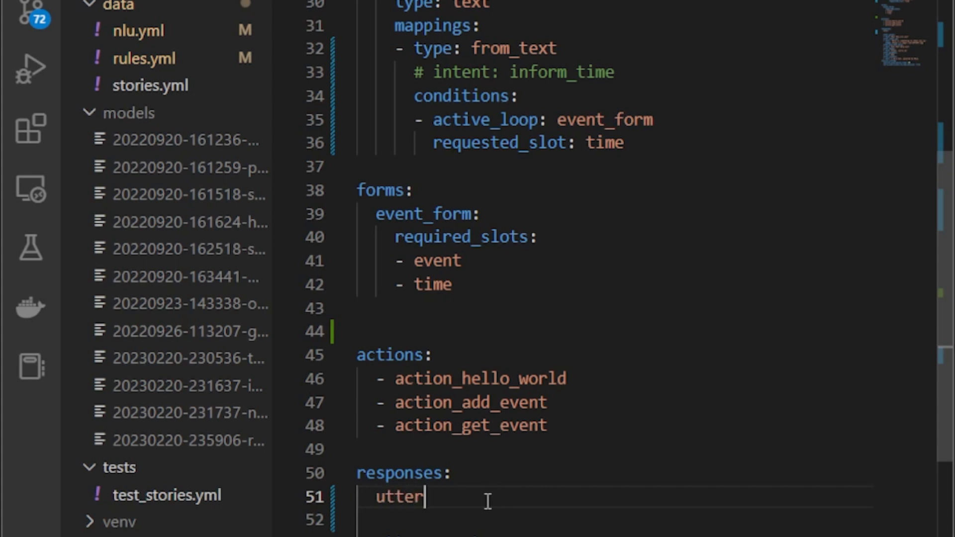
pyautogui.write('_ask')
pyautogui.write('_even')
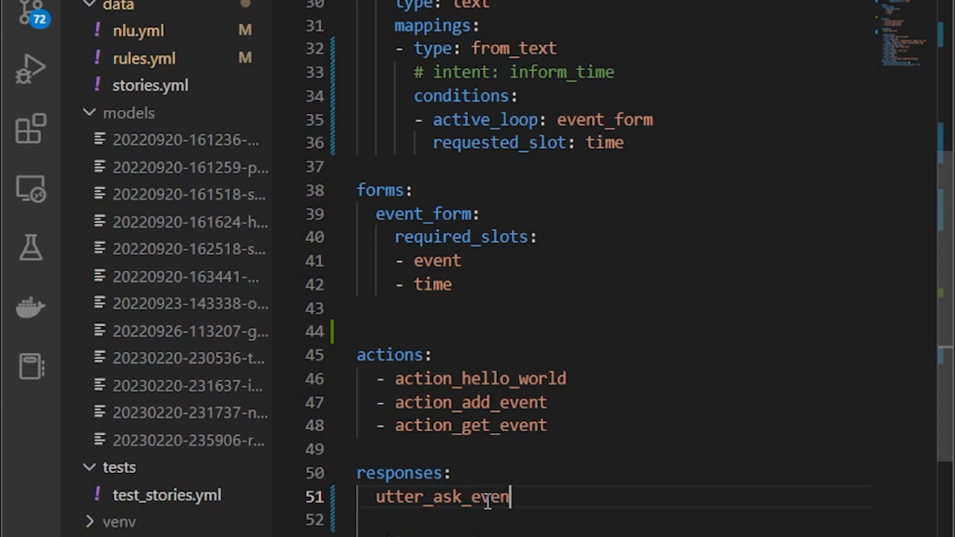
pyautogui.write('t_form')
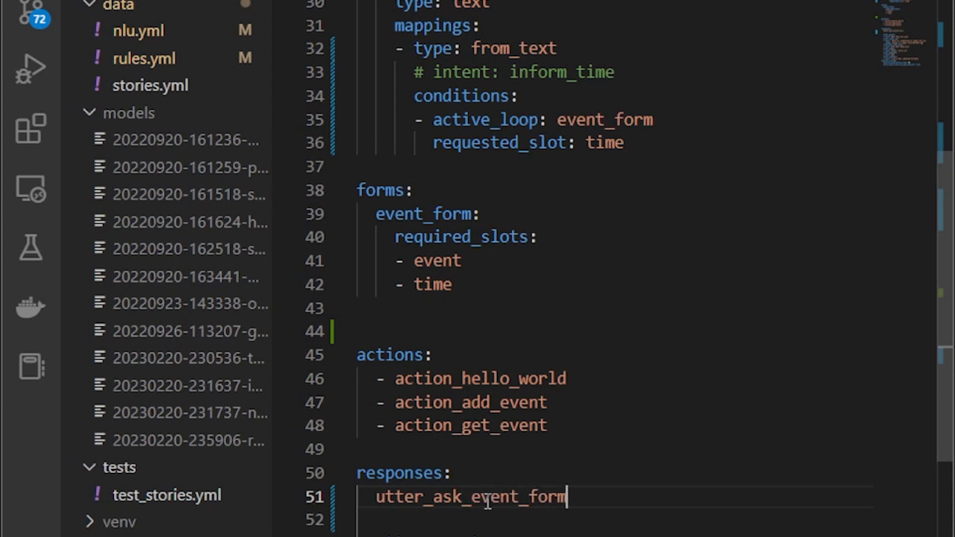
pyautogui.write('_')
pyautogui.write('event:')
pyautogui.press('Return')
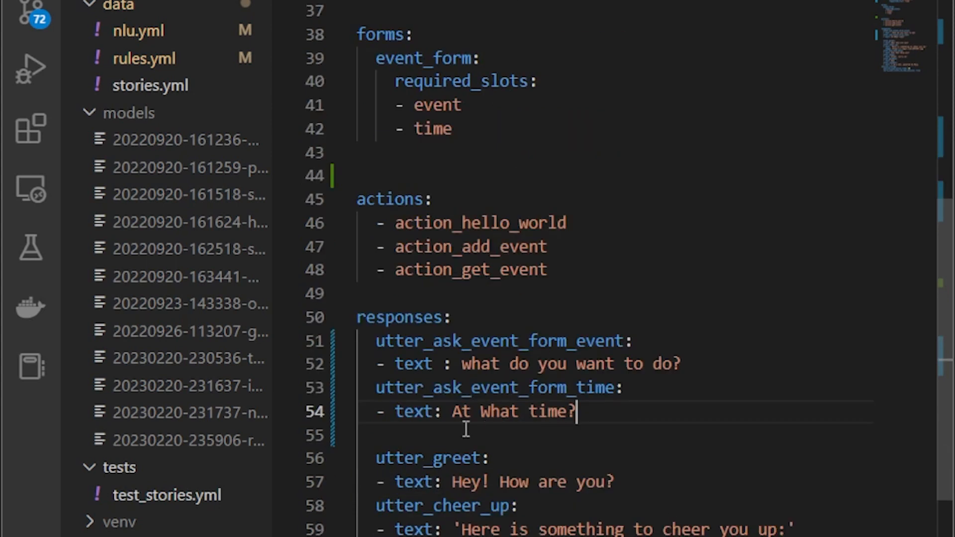
pyautogui.click(461, 433)
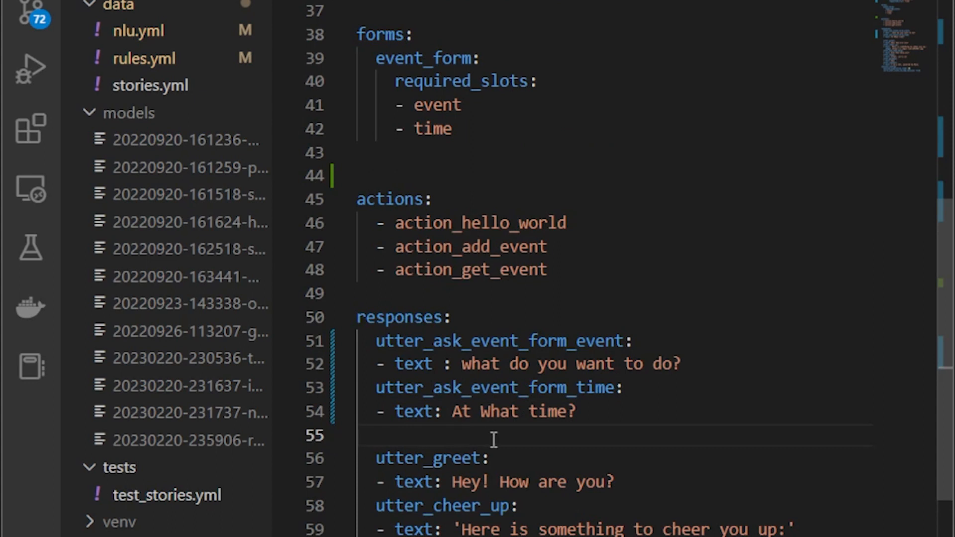
pyautogui.scroll(-3, 462, 429)
pyautogui.scroll(5, 461, 429)
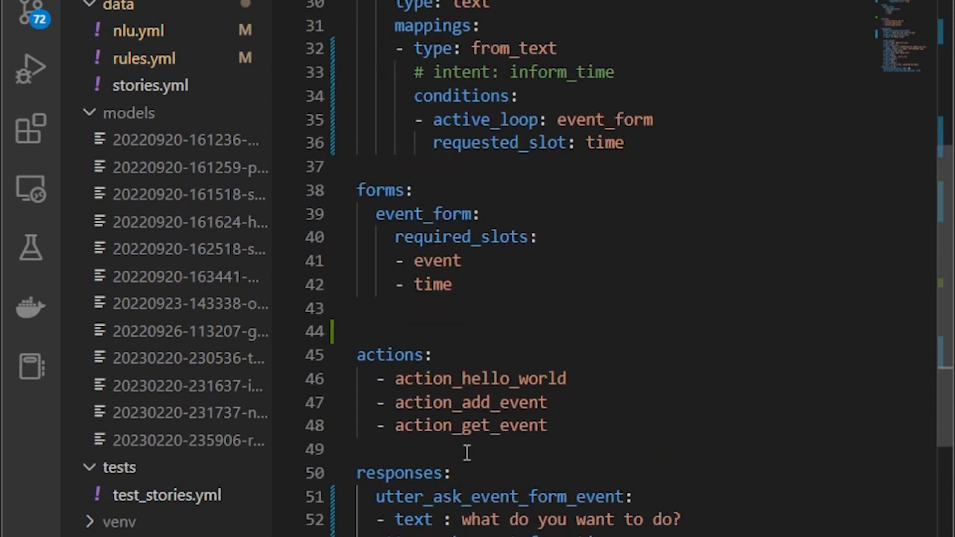
pyautogui.scroll(8, 462, 462)
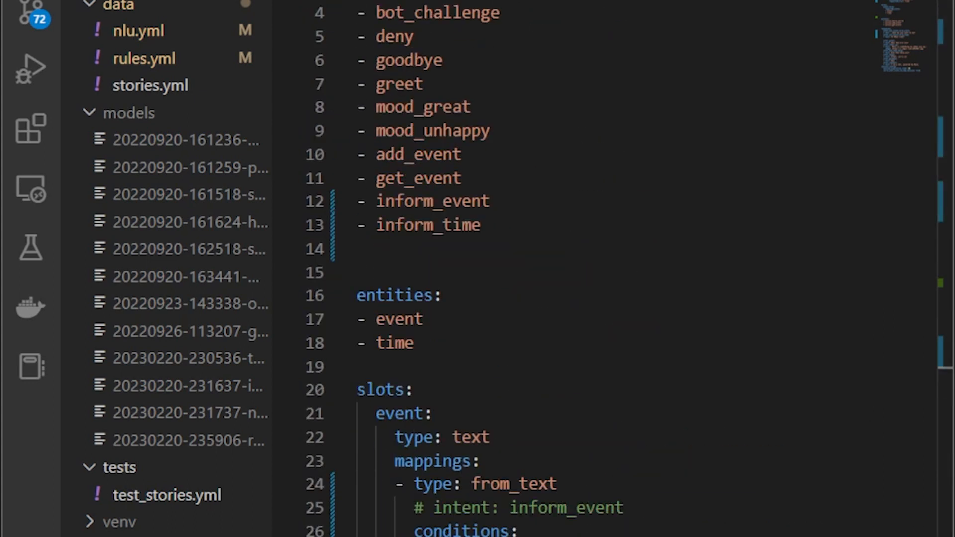
pyautogui.write('r-event\\rasa_calendar_events>r')
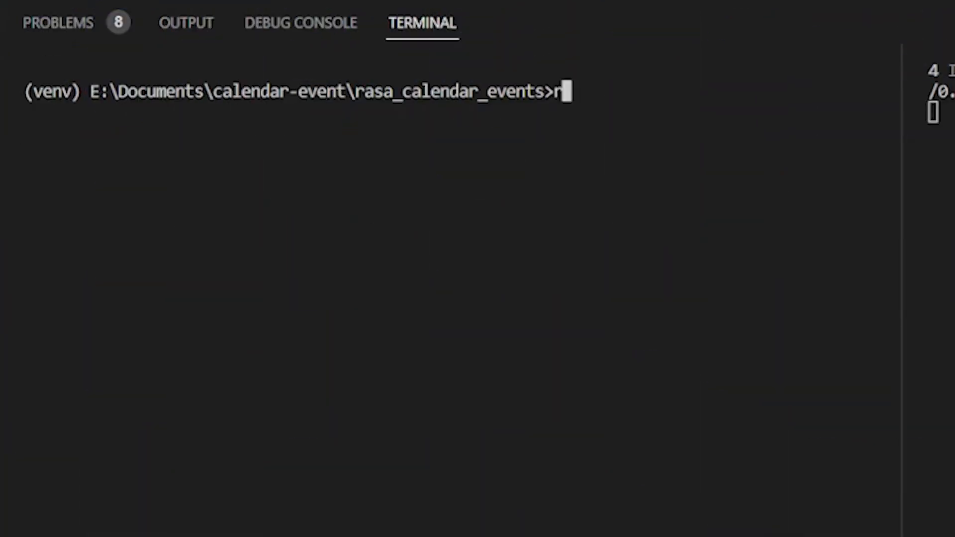
pyautogui.write('asa train')
# Run 'rasa train' to retrain the model and load the bot in the terminal.
pyautogui.press('Return')
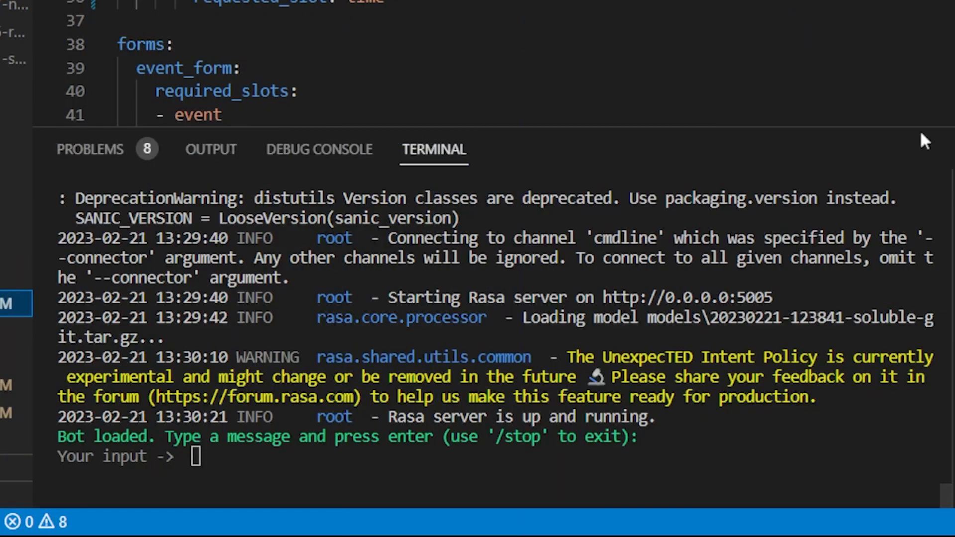
# Chat with the bot: send 'add event', 'go for cycling' and the date '22/02/23 10:00:00'.
pyautogui.moveTo(920, 128); pyautogui.dragTo(919, 98)
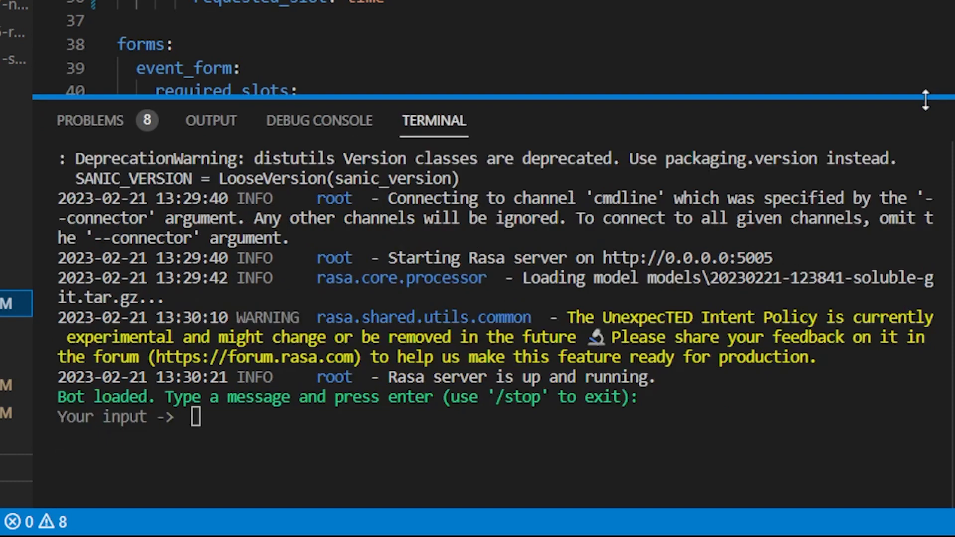
pyautogui.click(645, 473)
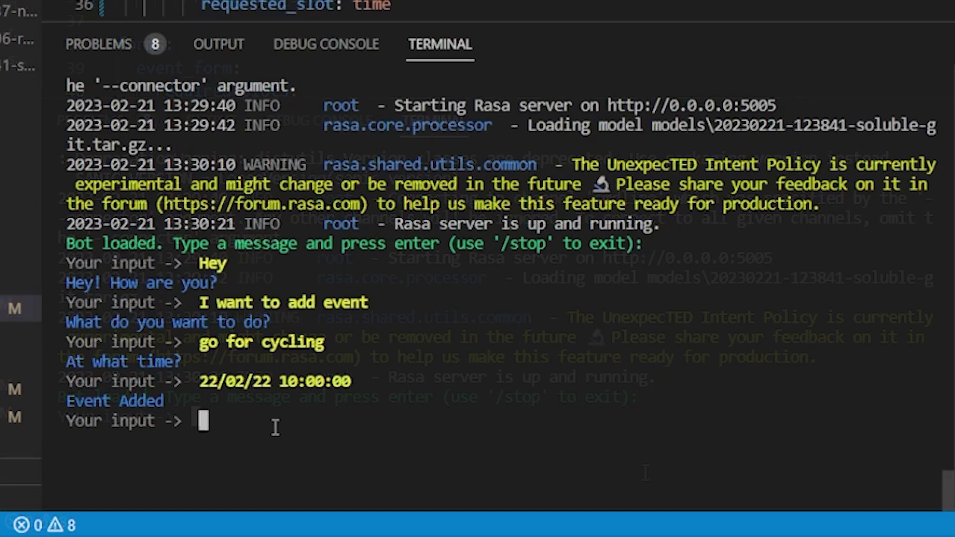
pyautogui.write('a')
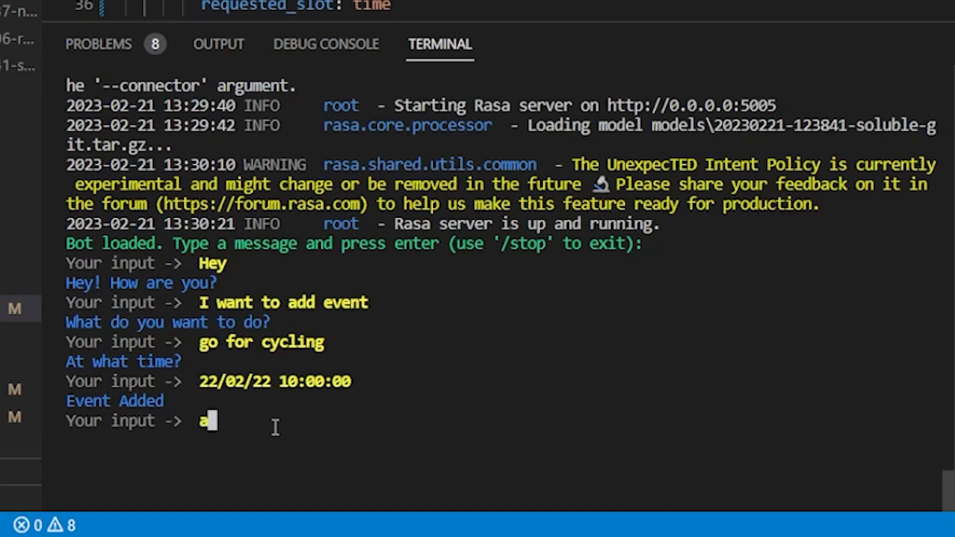
pyautogui.write('dd event')
pyautogui.press('Return')
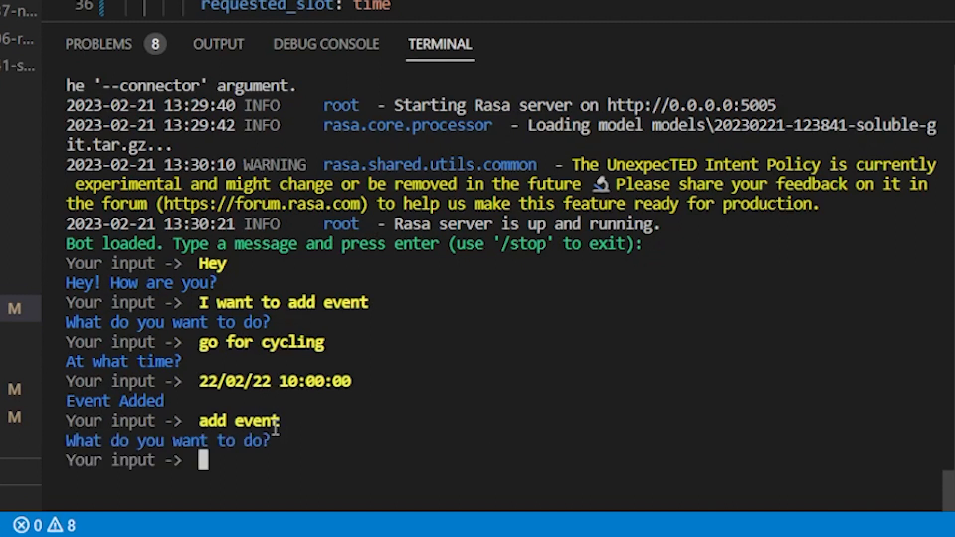
pyautogui.write('go for cyclin')
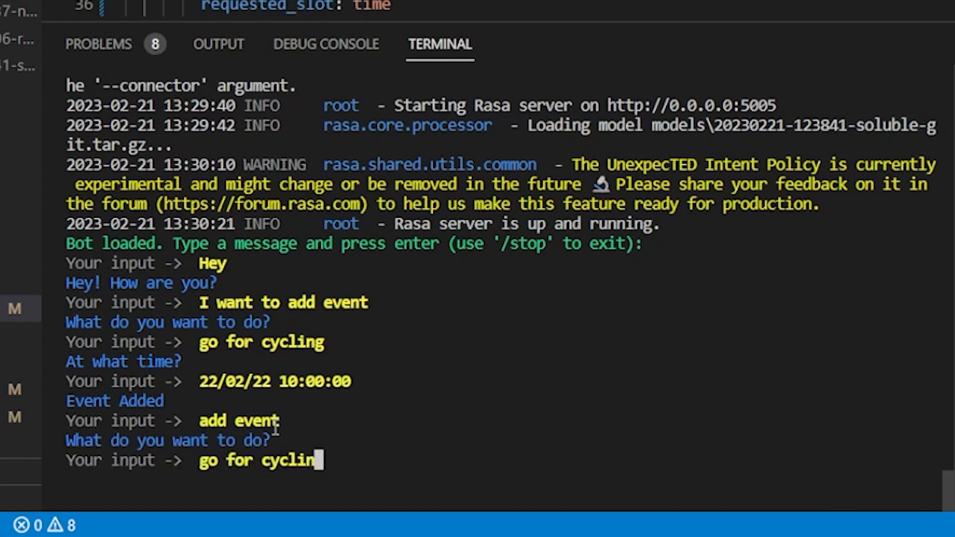
pyautogui.write('g')
pyautogui.press('Return')
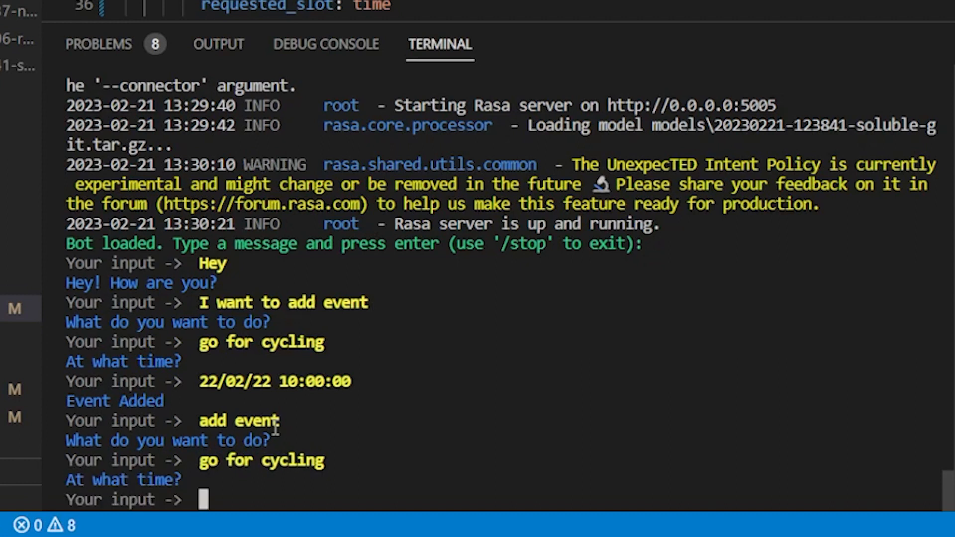
pyautogui.write('22/')
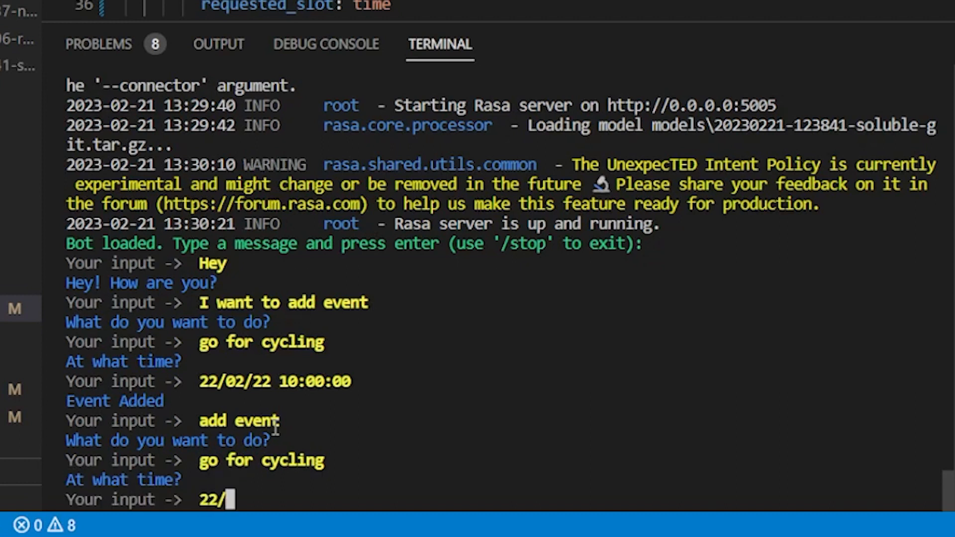
pyautogui.write('02/2')
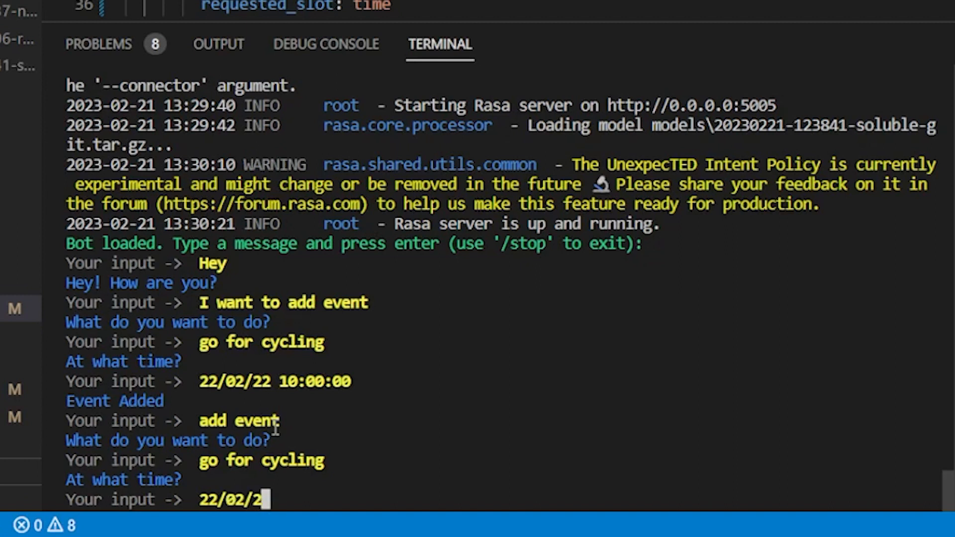
pyautogui.write('2')
pyautogui.press('BackSpace')
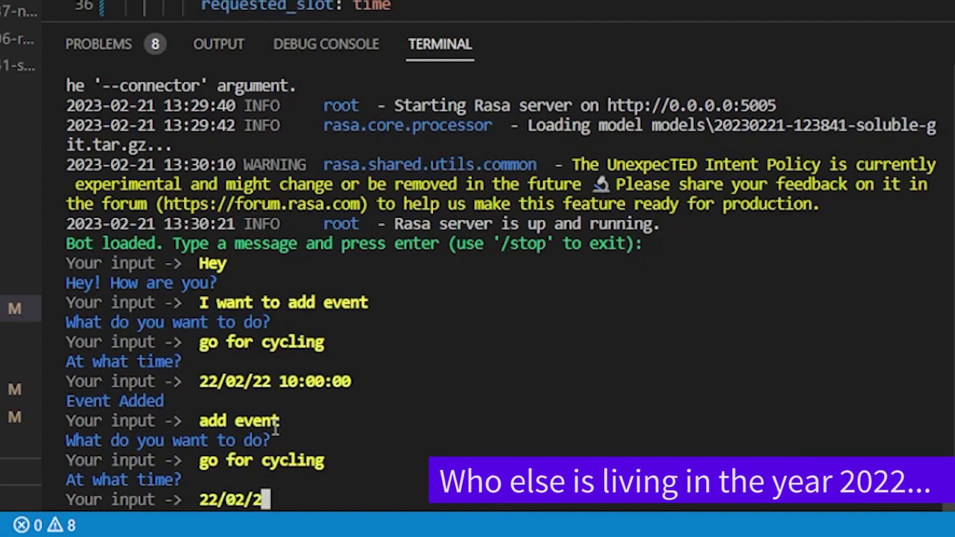
pyautogui.write('3 ')
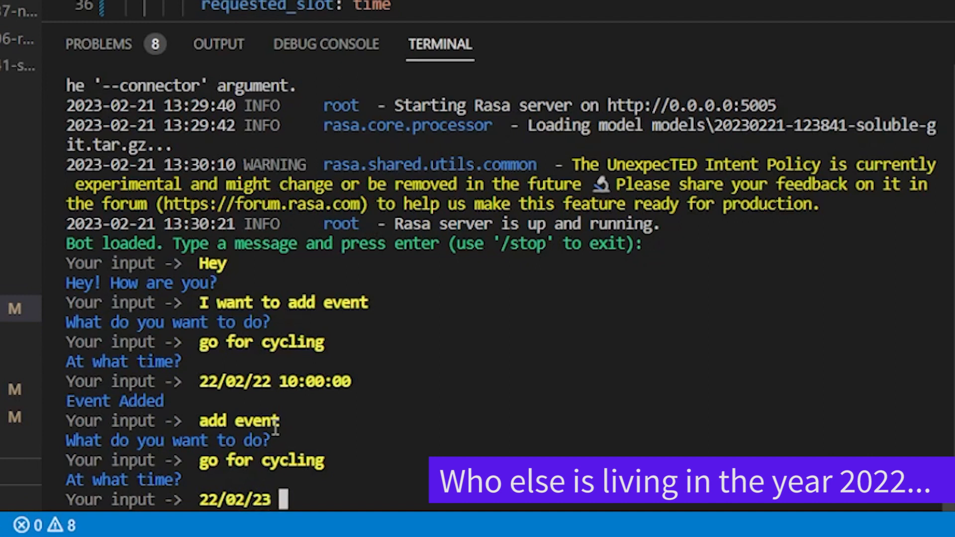
pyautogui.write('10:00')
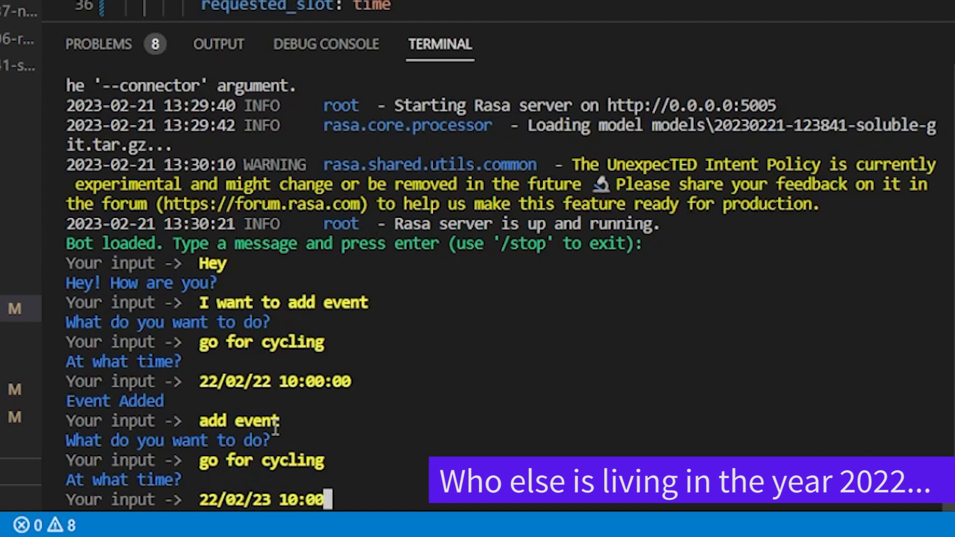
pyautogui.write(':00')
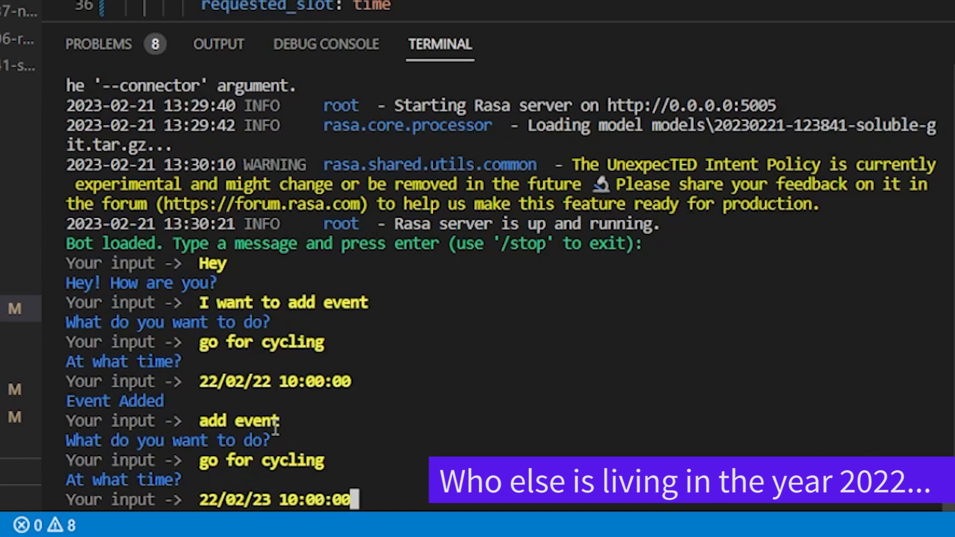